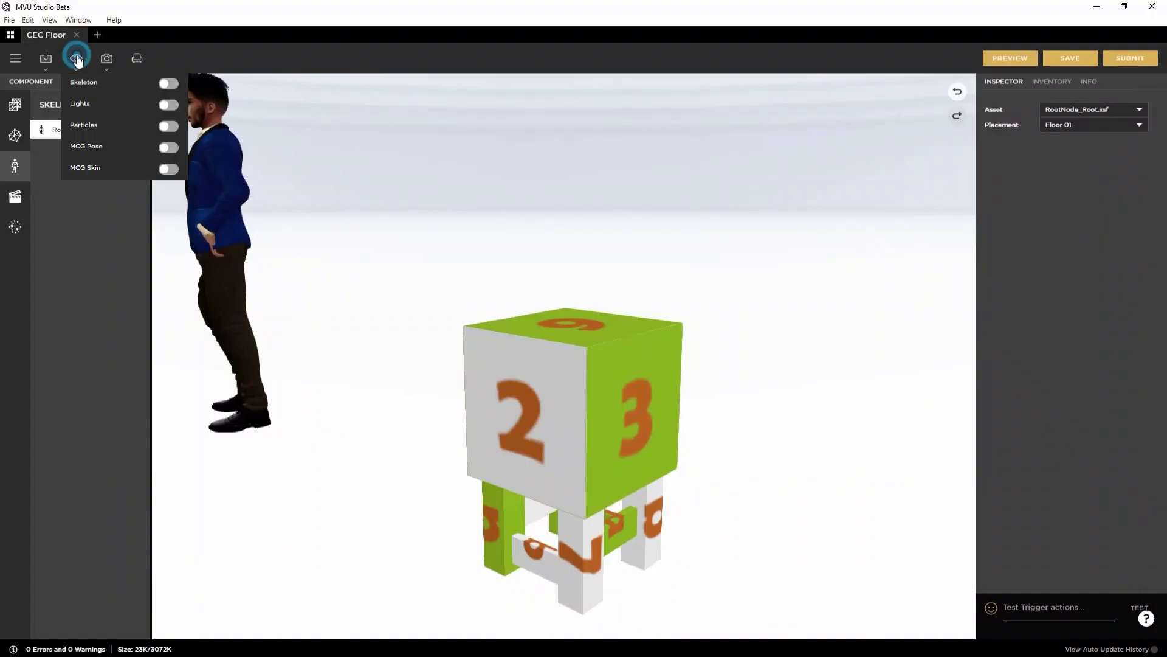
- Turn on the Skeleton overlay for the CEC Floor cube and view it from below
click(169, 83)
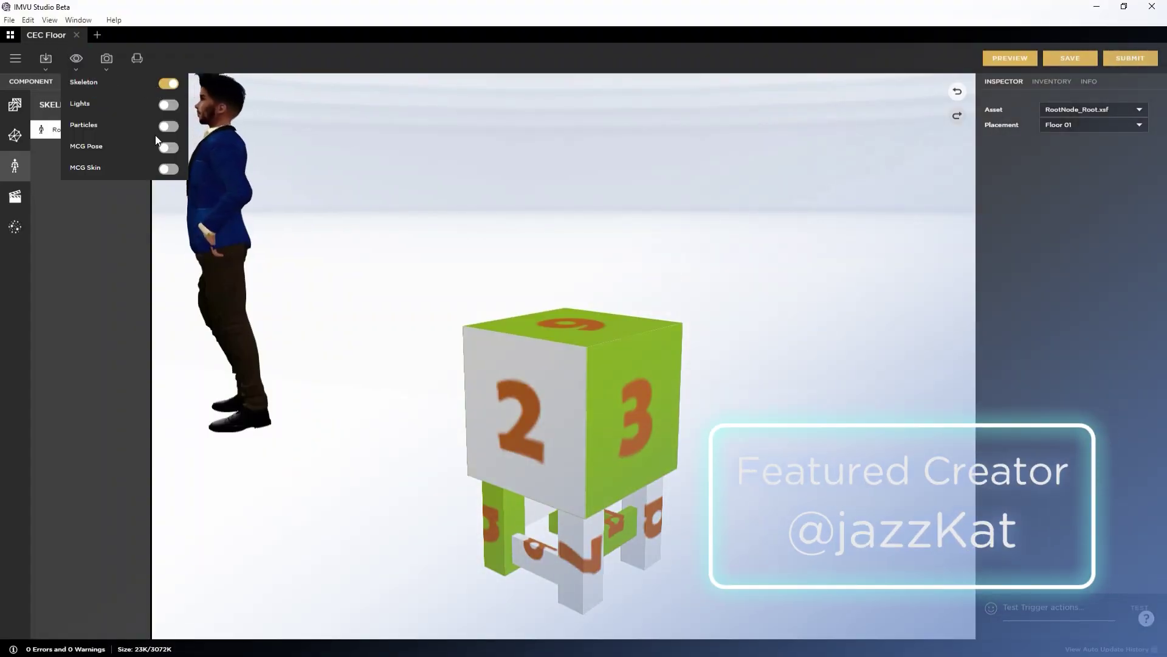
drag(446, 514, 506, 363)
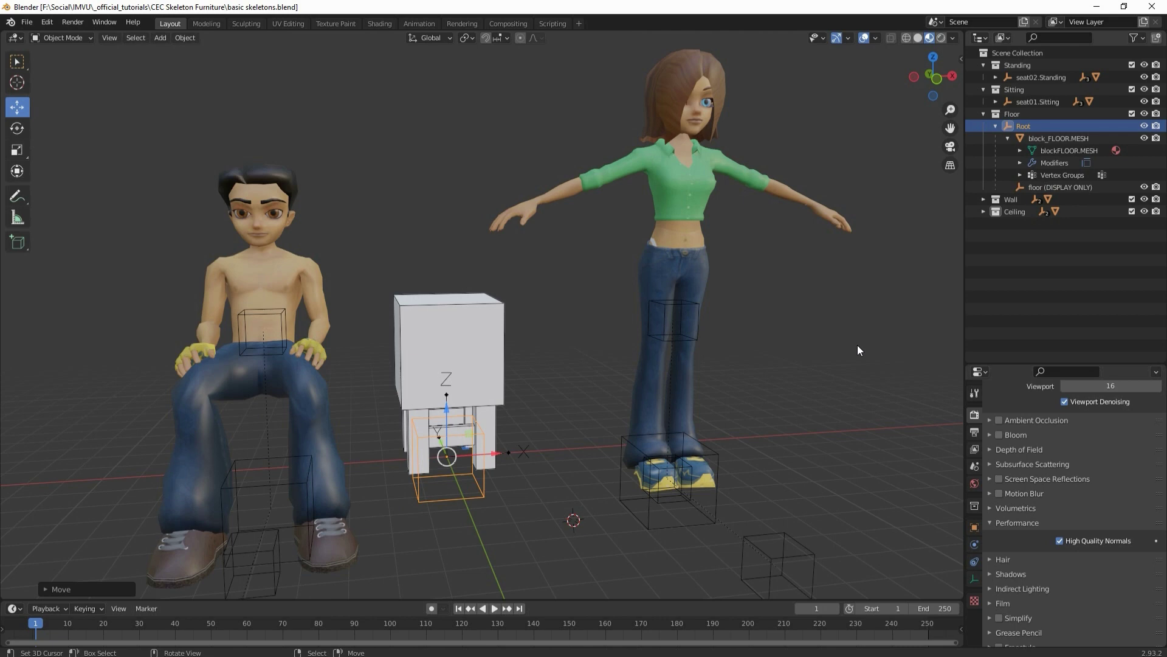
click(1015, 115)
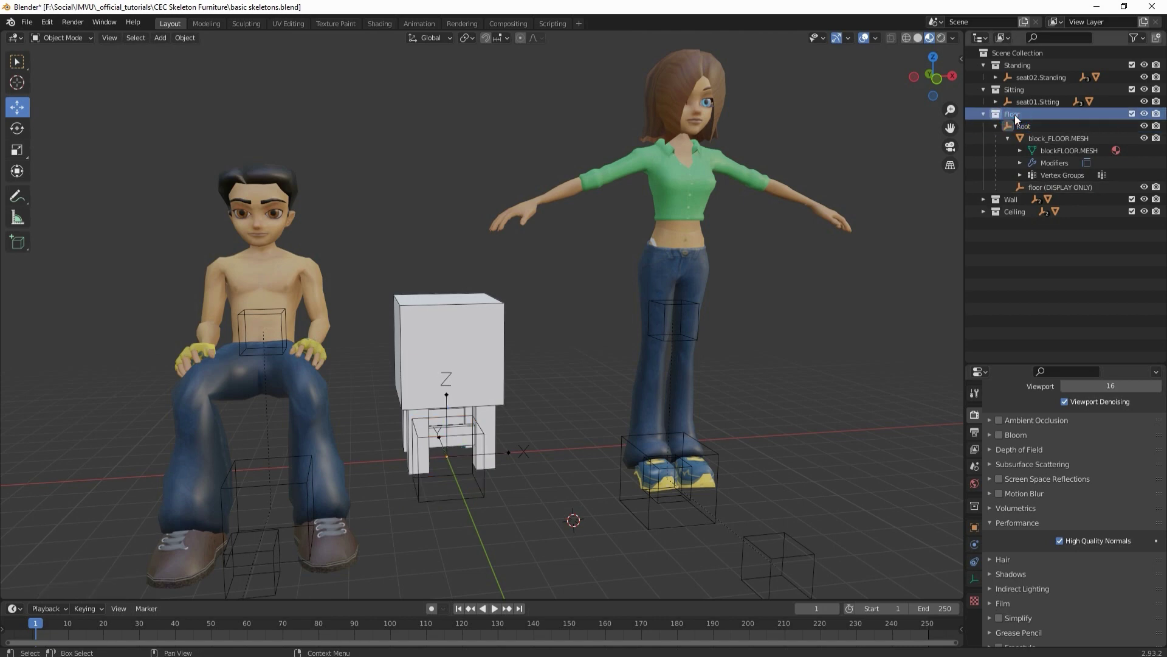
click(1019, 126)
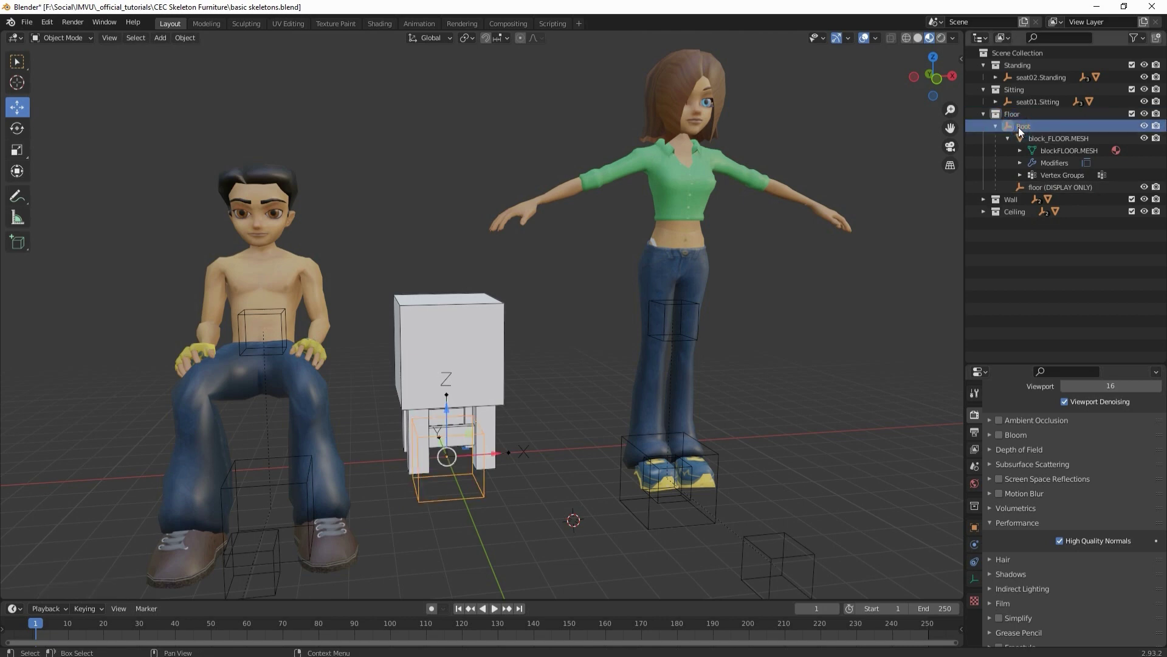
click(1045, 139)
click(1045, 151)
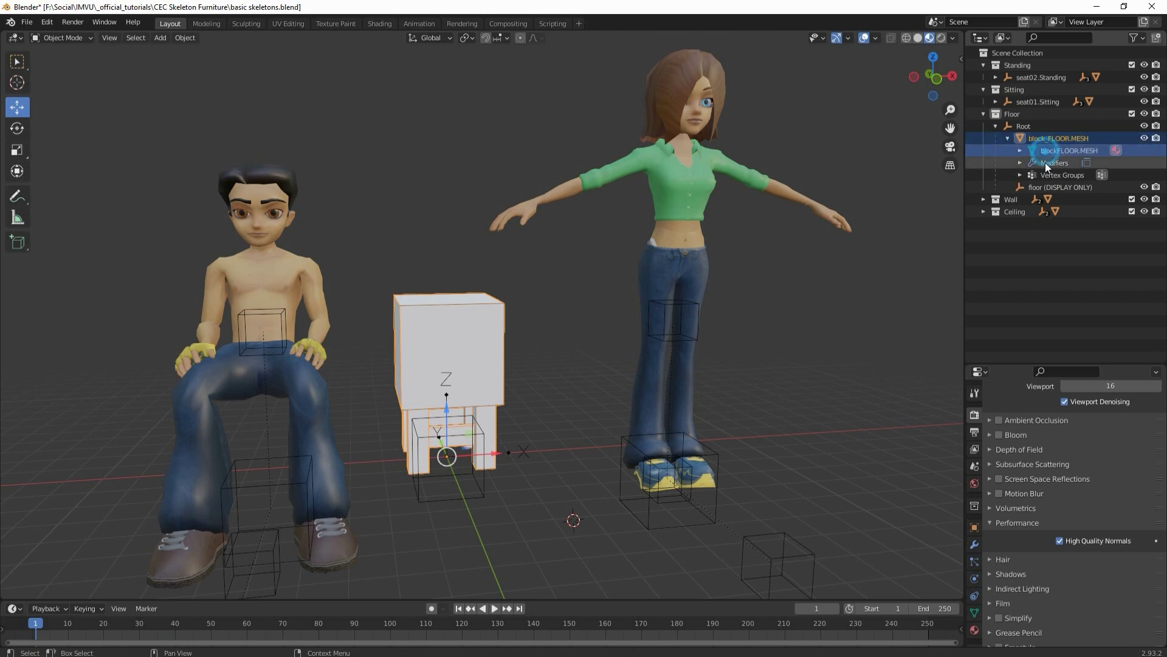
click(1049, 188)
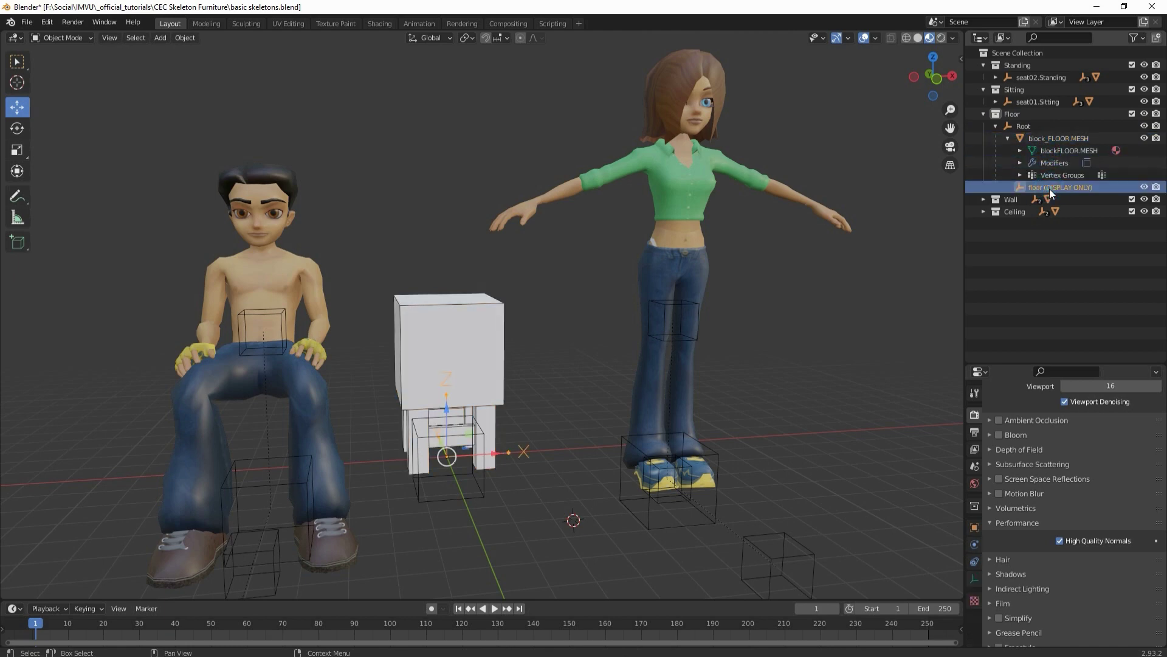
click(1020, 66)
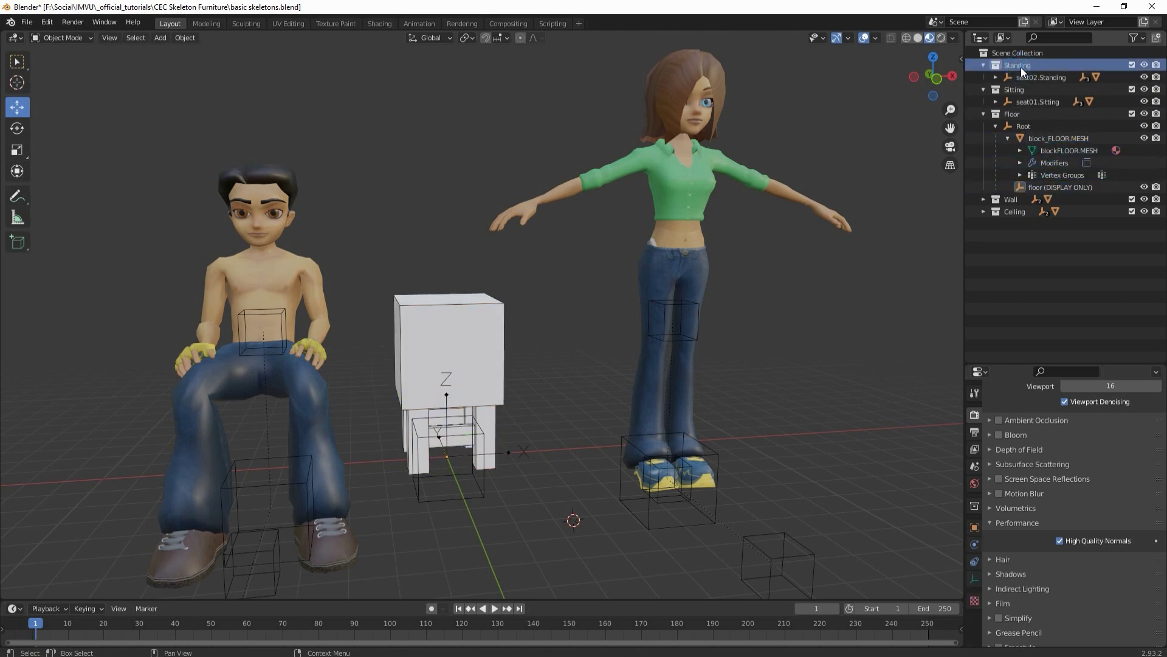
click(1028, 77)
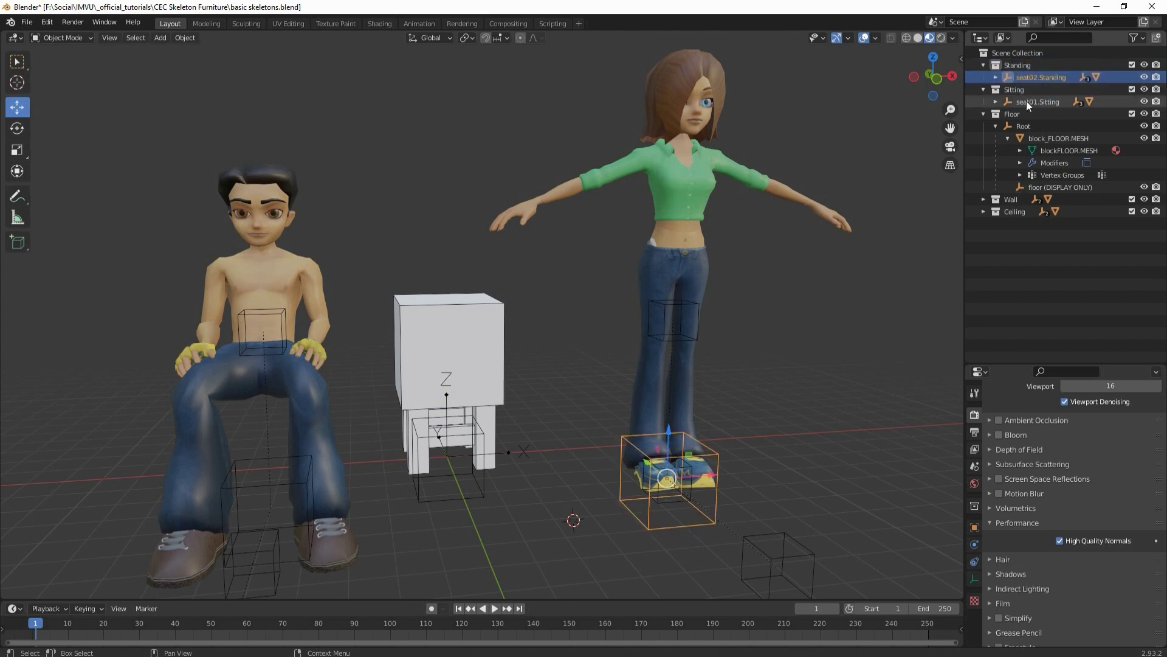
click(1027, 102)
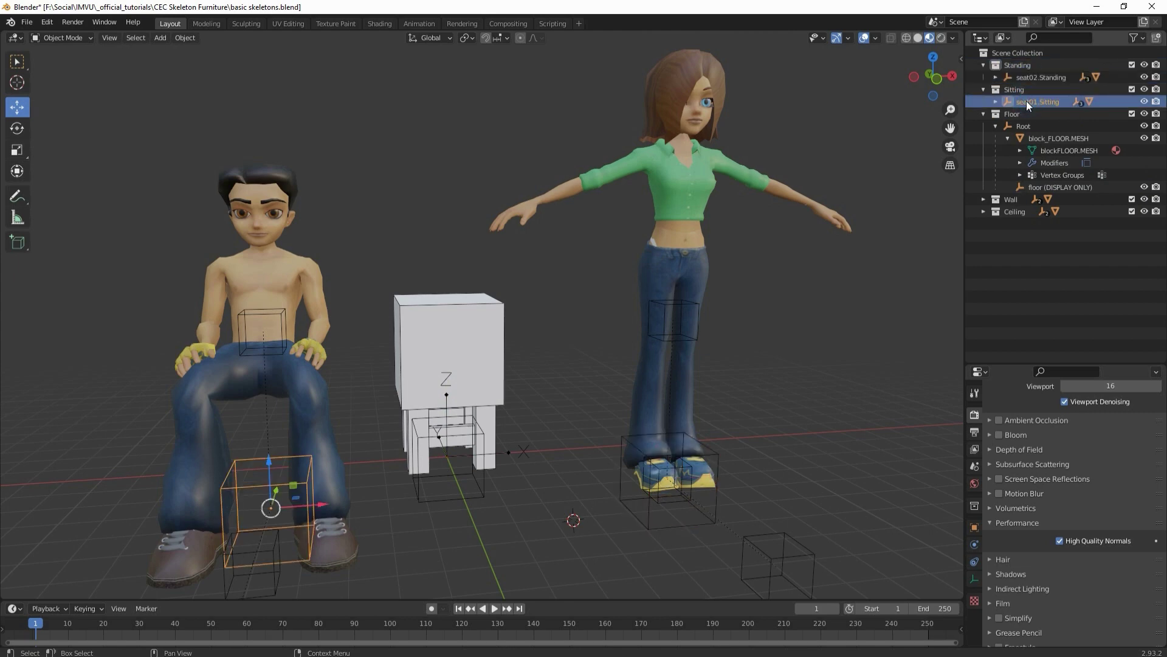
click(1014, 114)
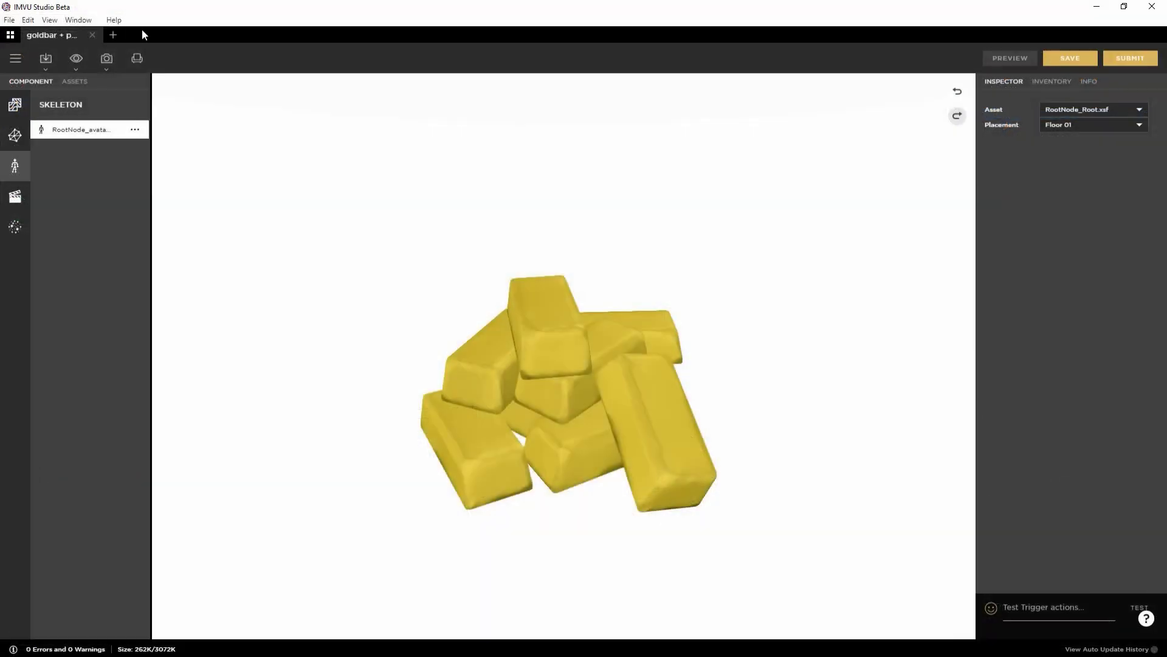
- Show the skeleton on the gold bars and test-sit an avatar on them
click(70, 63)
click(176, 87)
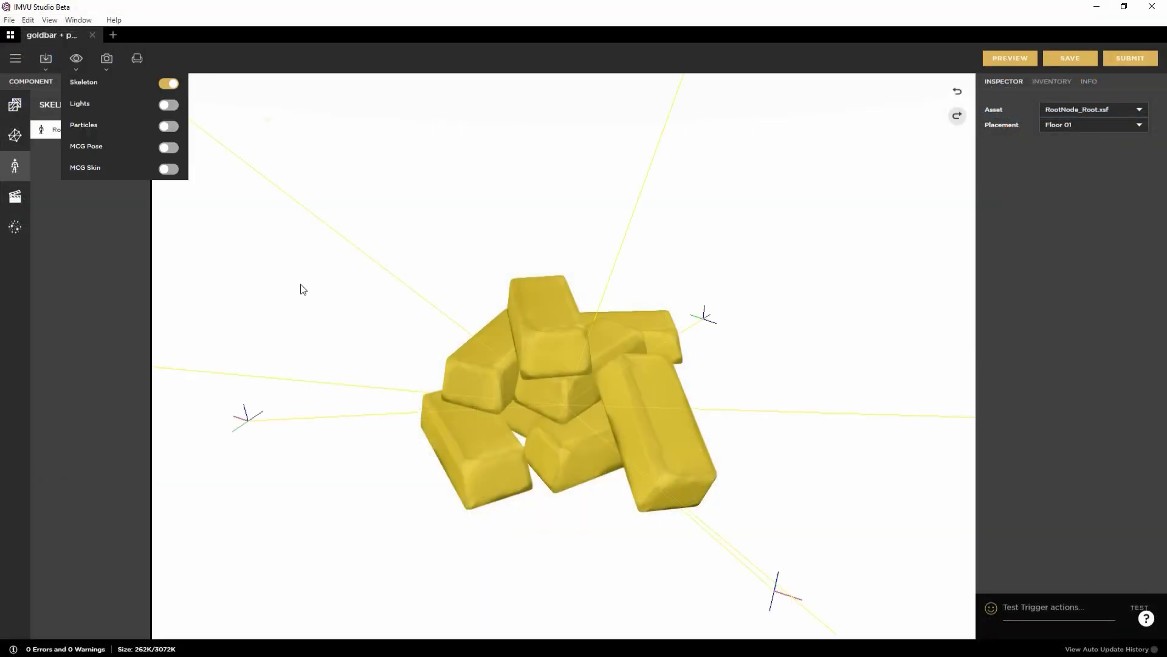
drag(373, 516, 411, 476)
scroll(412, 476, down, 3)
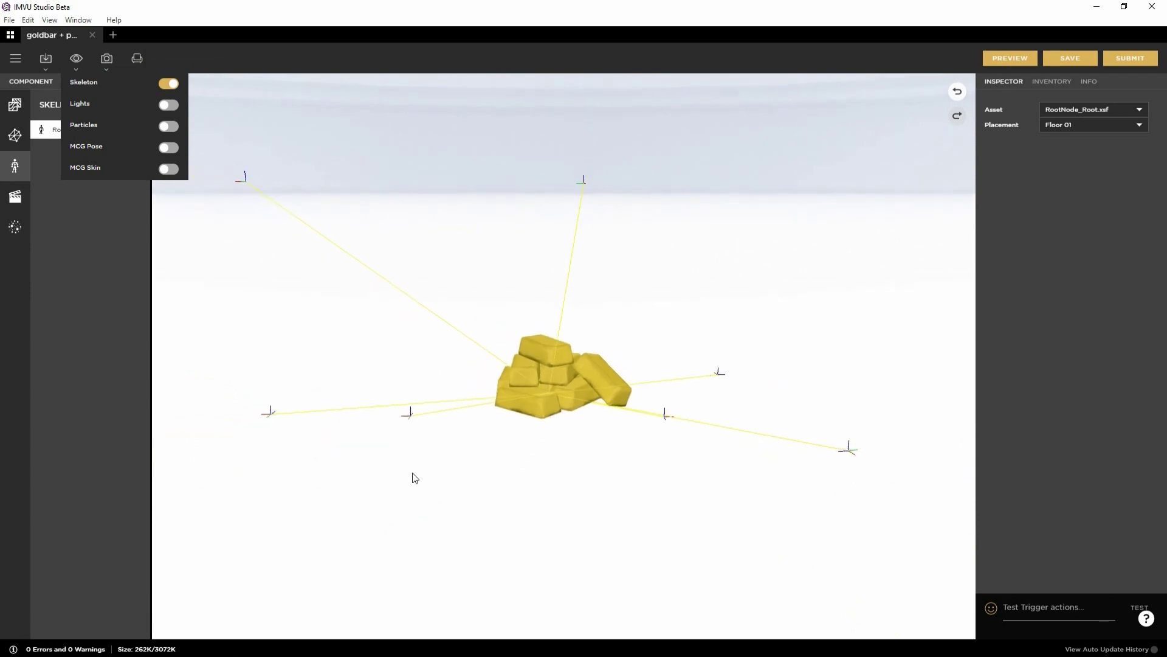
click(582, 165)
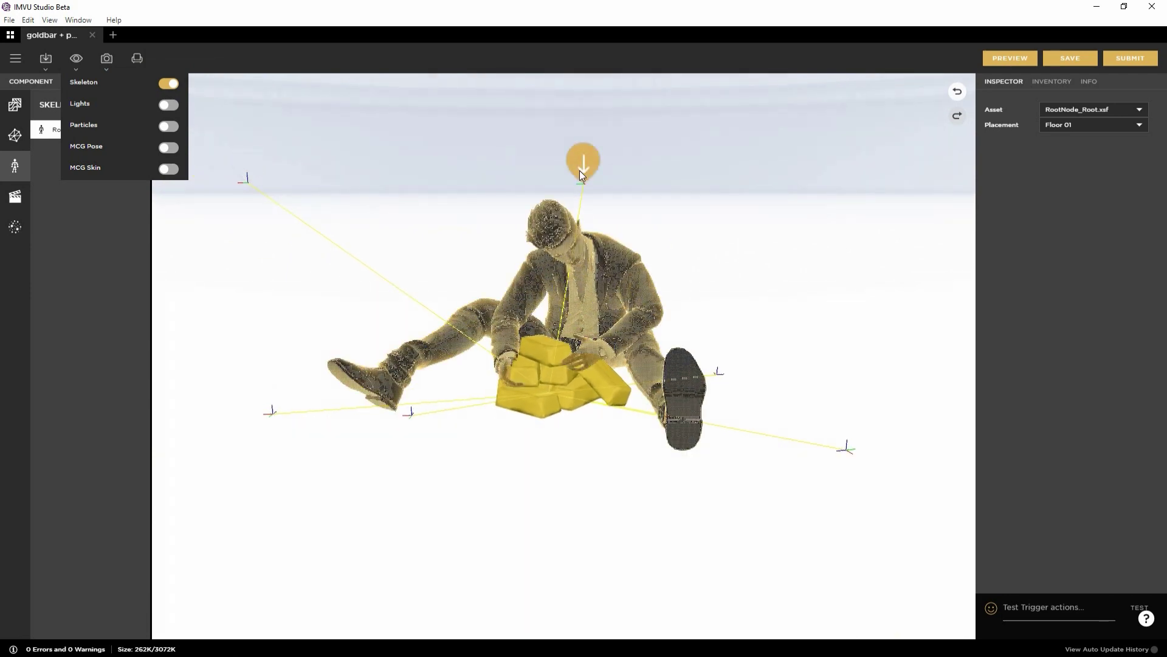
mouse_move(610, 534)
mouse_down()
mouse_move(250, 541)
mouse_move(592, 544)
mouse_up()
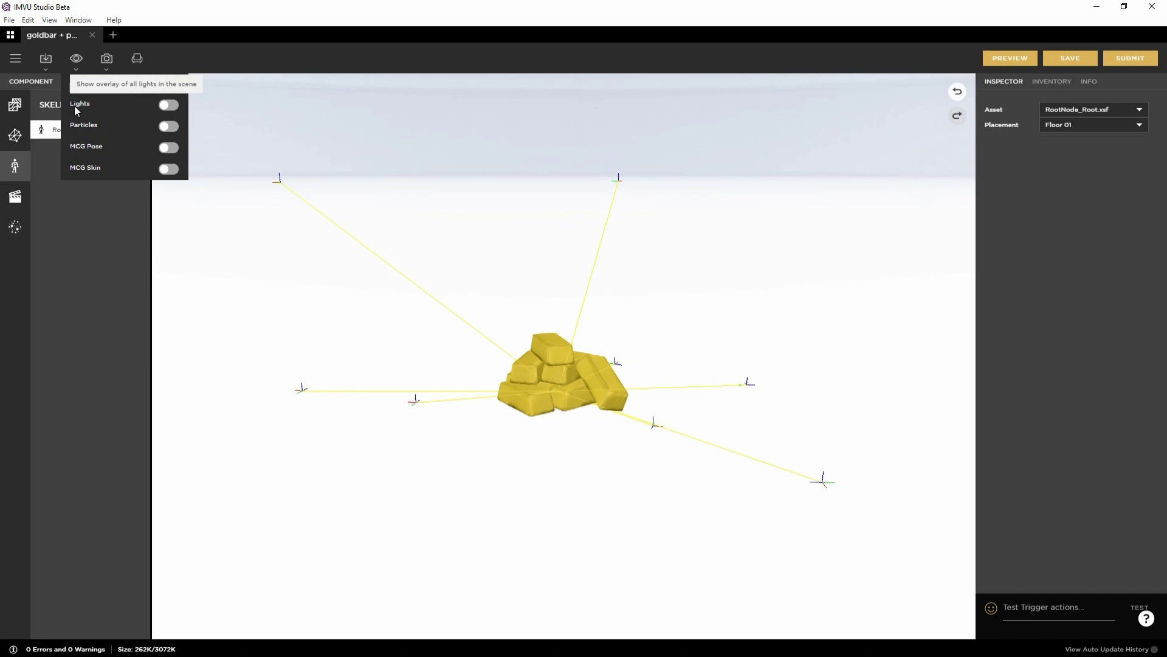
- Hide the skeleton and lift the gold bars to the room's centre in Decoration Mode
click(170, 85)
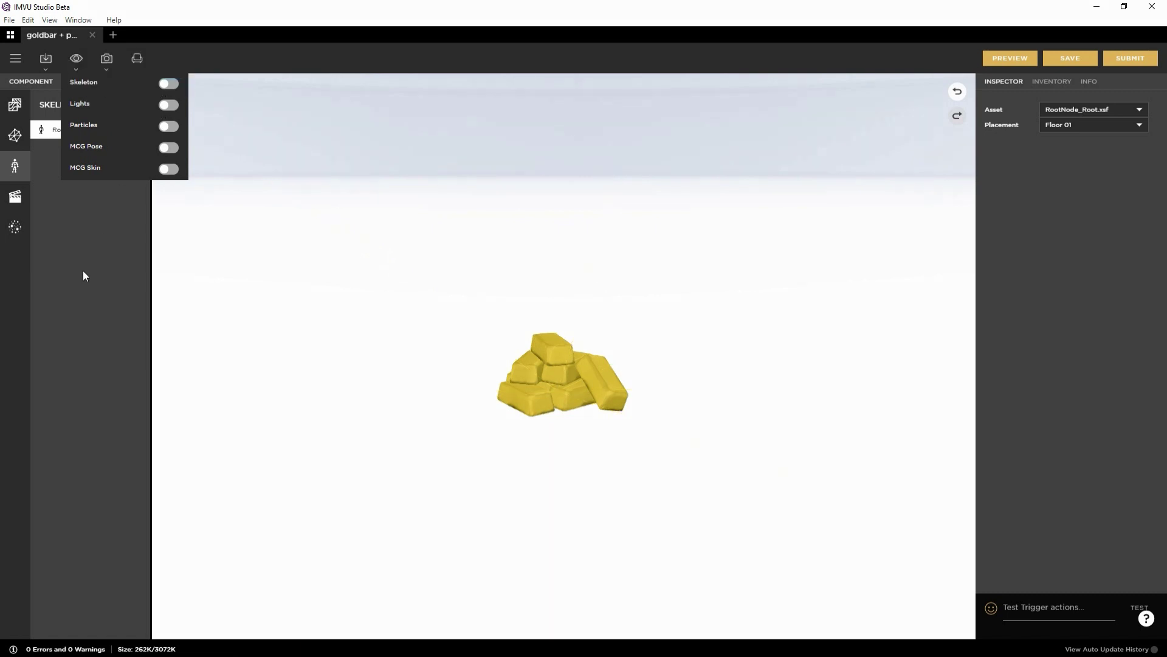
click(136, 59)
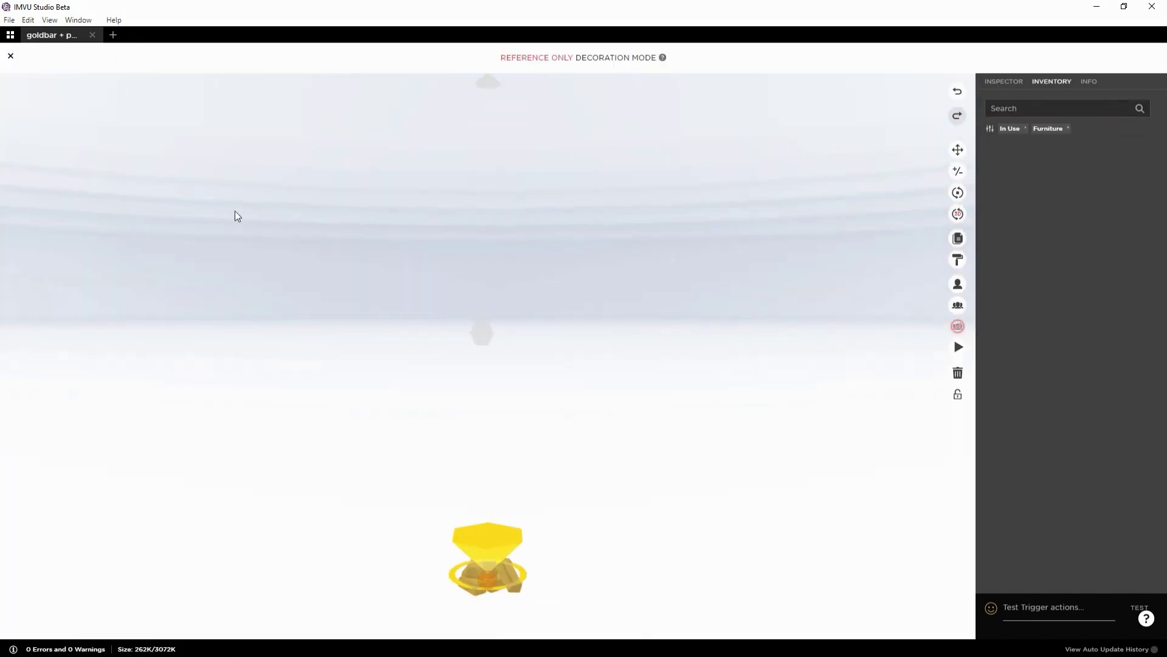
click(504, 578)
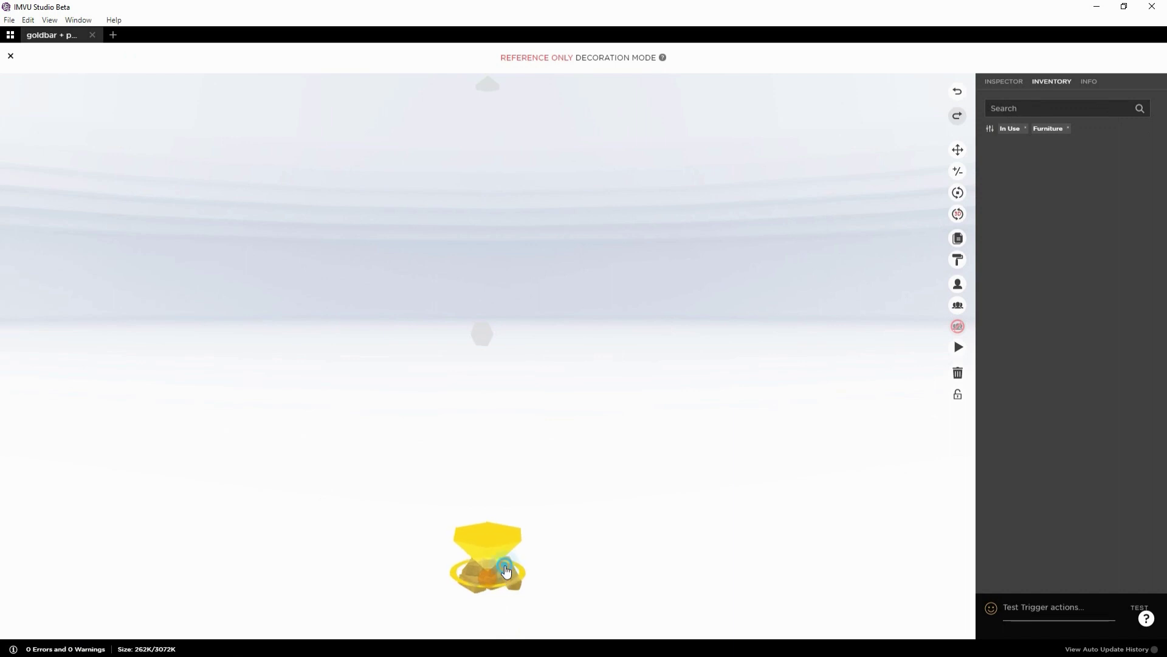
drag(506, 570, 509, 339)
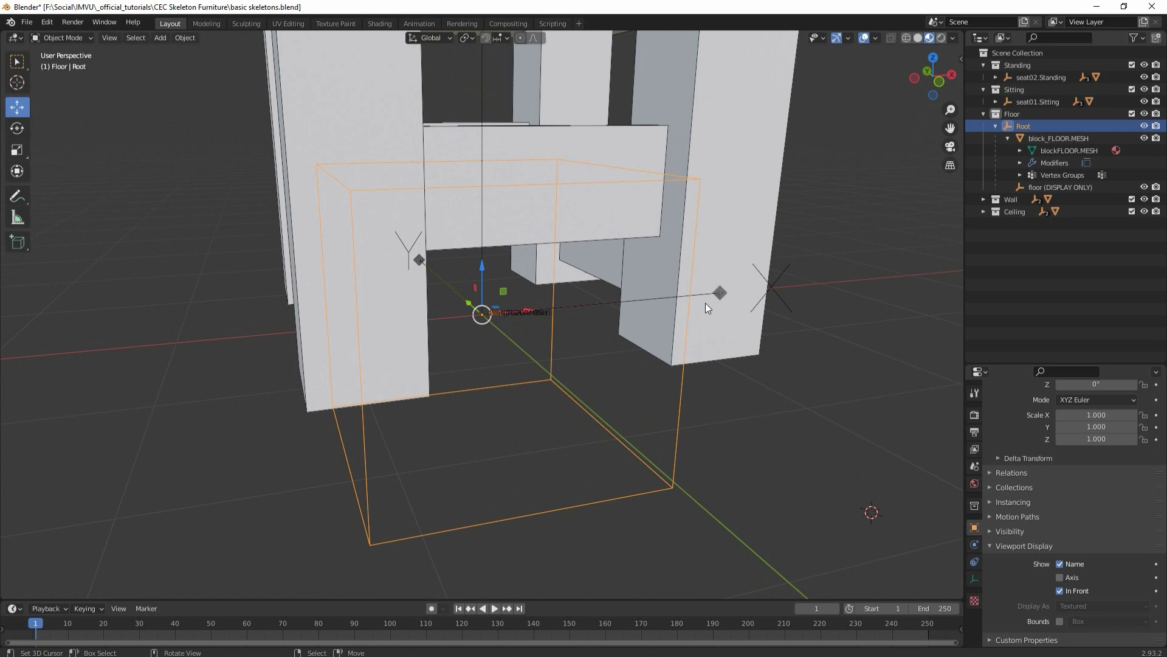
- Hide the block_FLOOR.MESH object under the floor display node
click(722, 294)
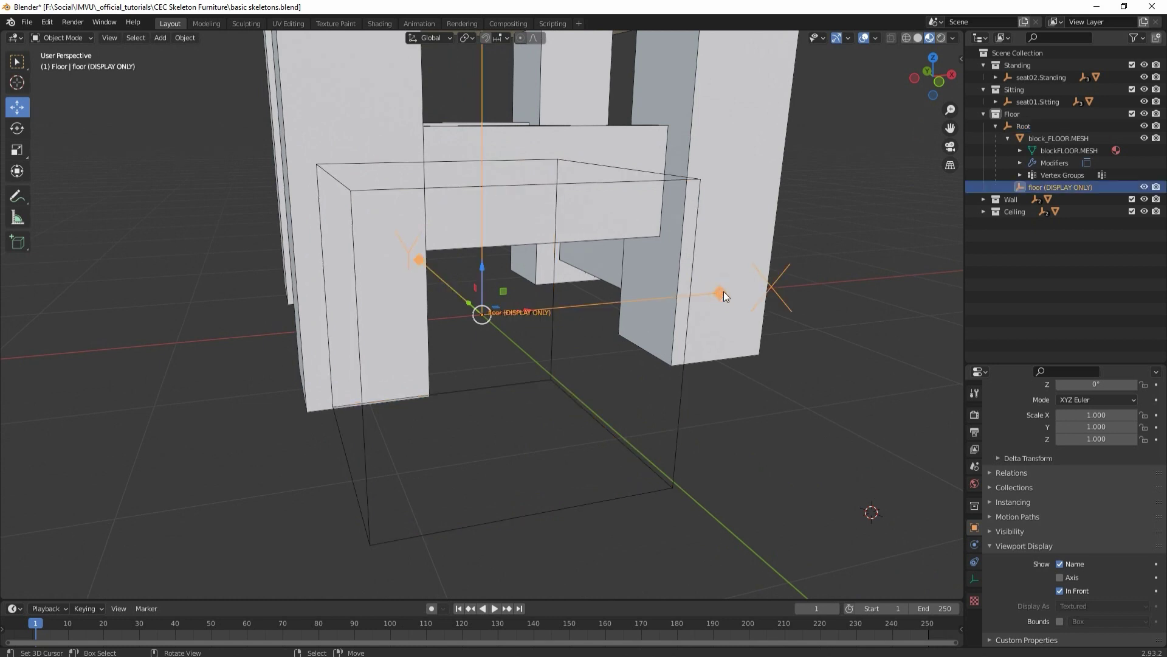
click(705, 298)
key(h)
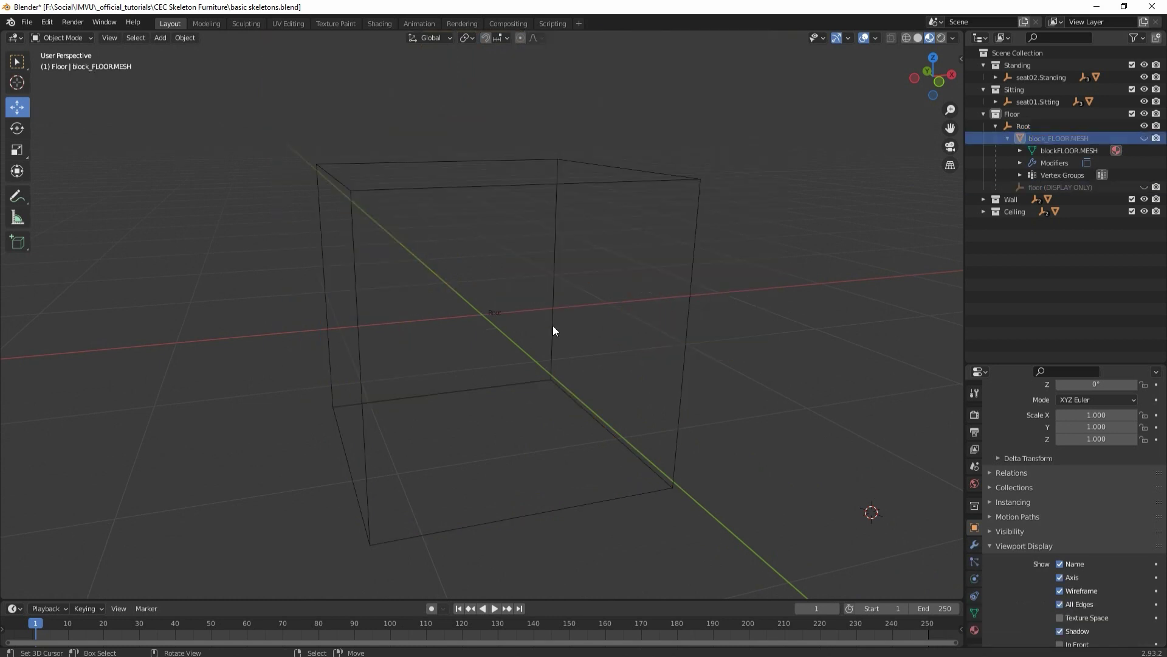
- Select Root and confirm in its Transform that it sits at the origin
click(552, 329)
middle_drag(472, 470, 498, 461)
scroll(713, 468, down, 3)
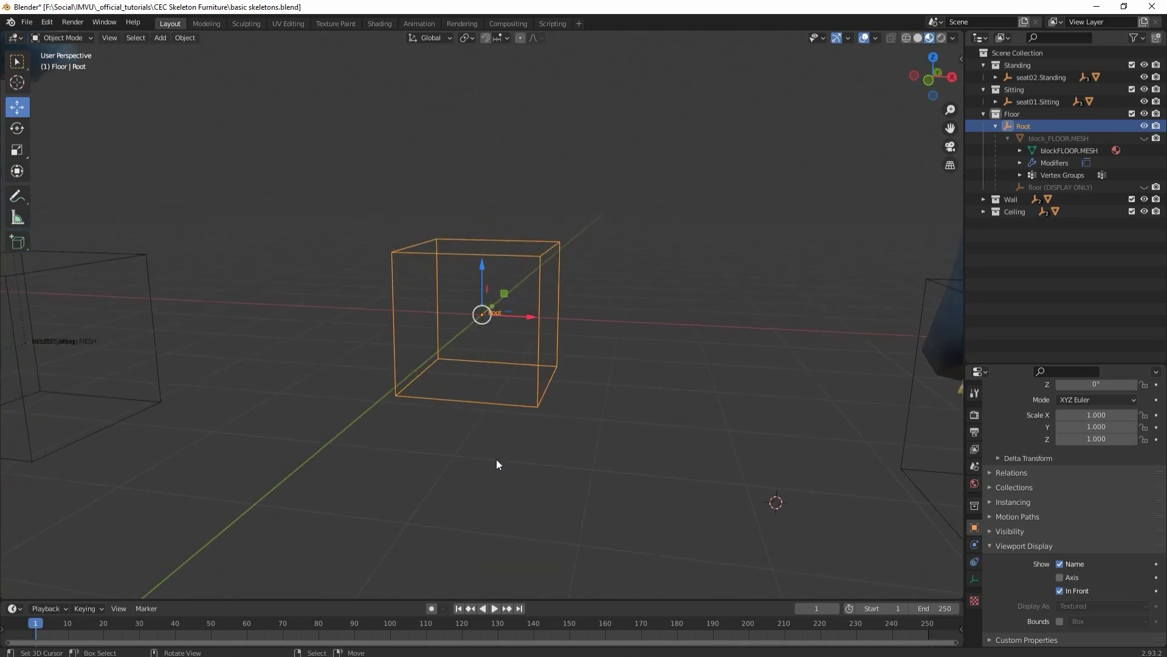
scroll(1033, 476, up, 5)
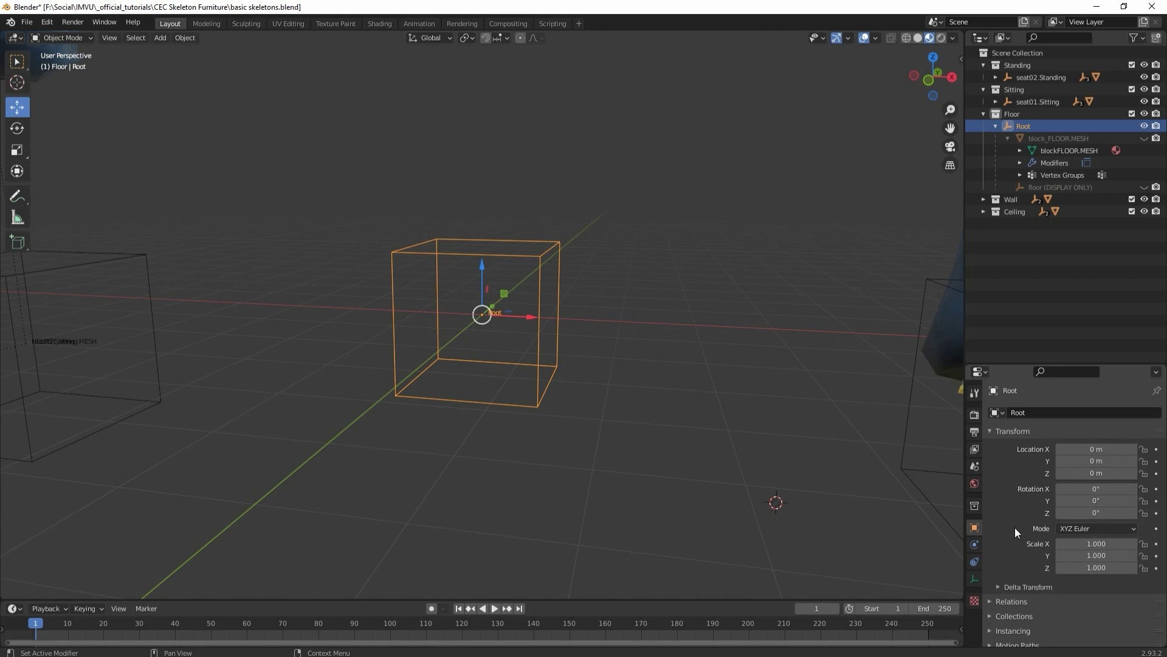
click(1109, 460)
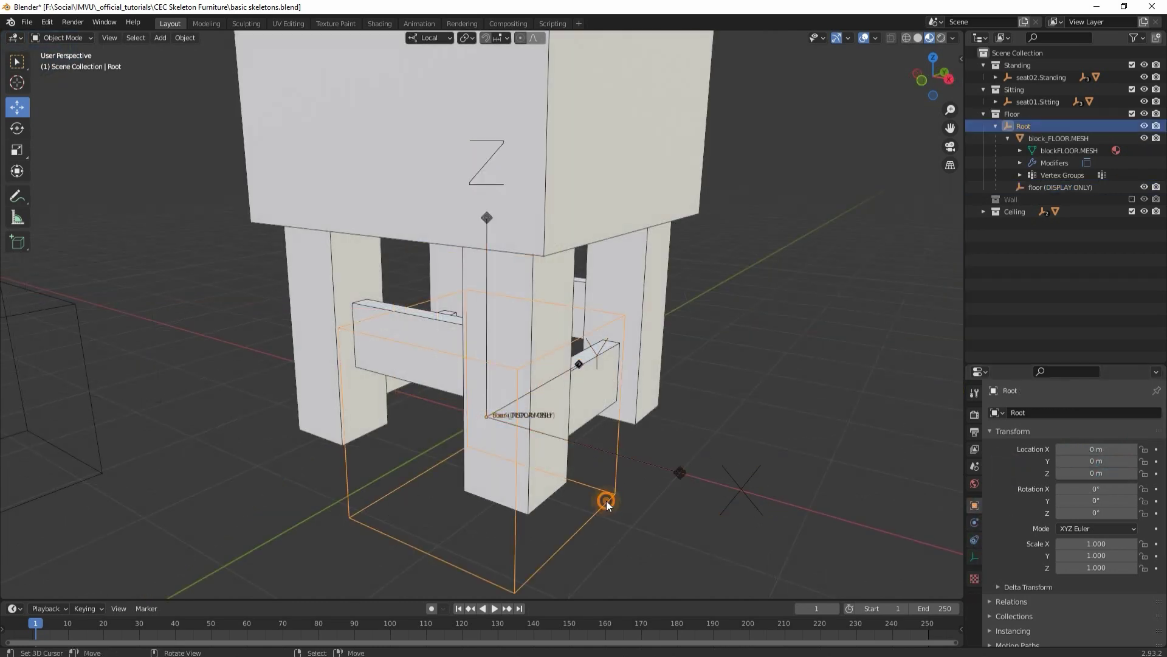
click(607, 501)
- Exclude the Floor and Wall collections to reveal the Ceiling skeleton's hanging lamp
click(1131, 113)
click(1132, 126)
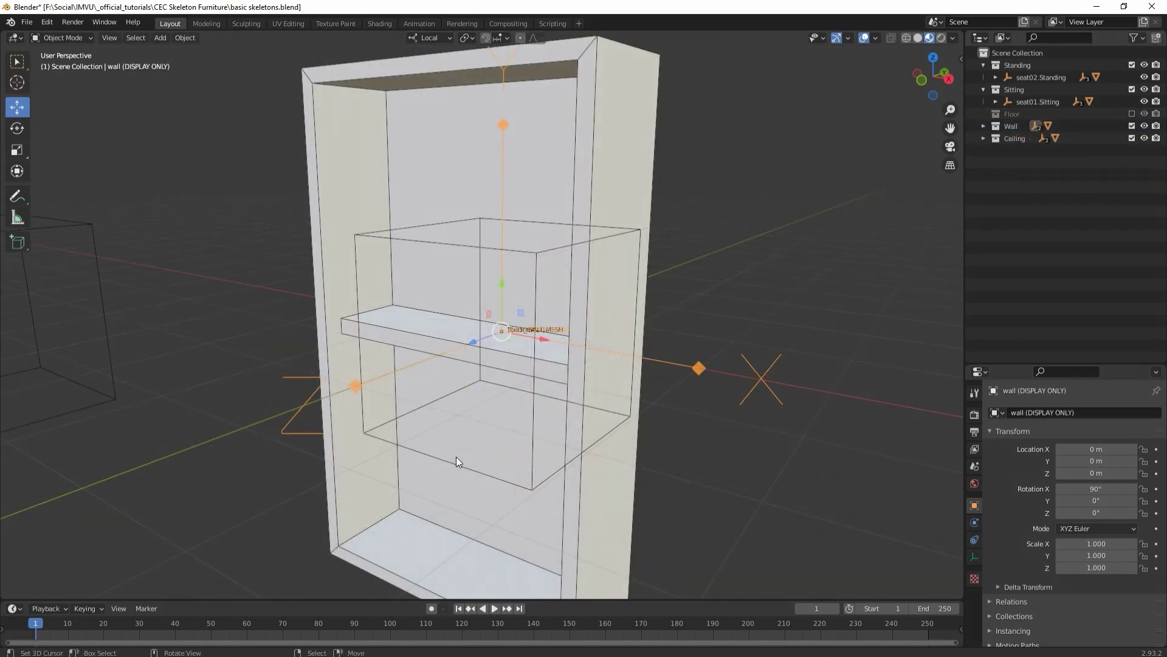
mouse_move(456, 457)
middle_down()
mouse_move(417, 475)
mouse_move(440, 474)
middle_up()
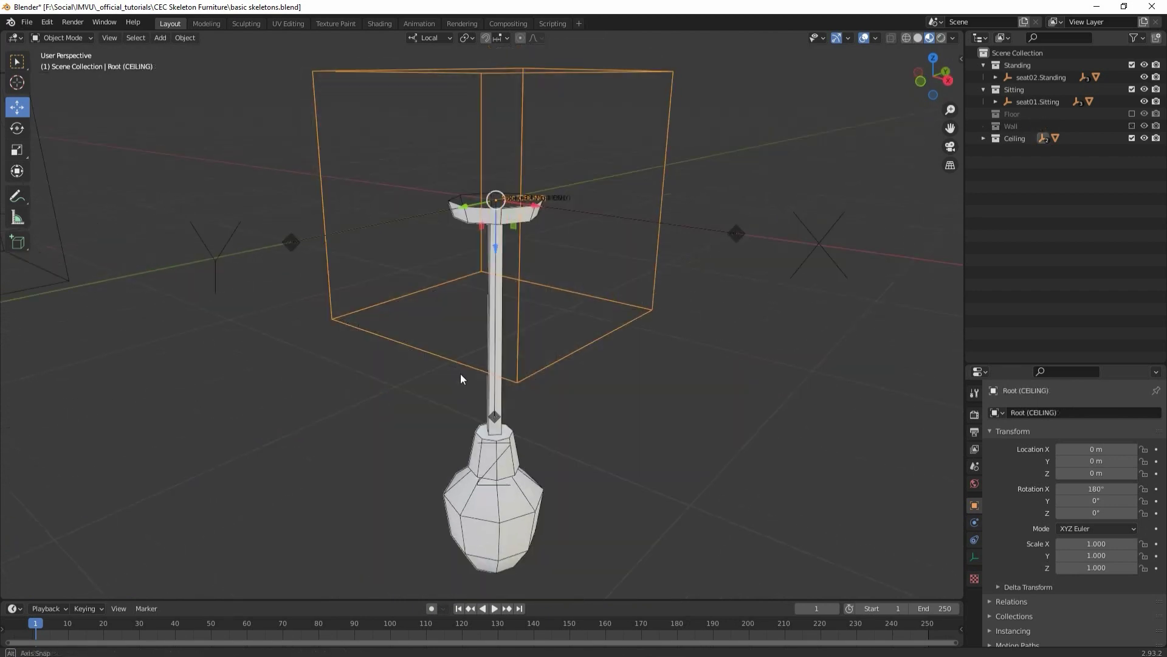
mouse_move(460, 374)
middle_down()
mouse_move(618, 368)
mouse_move(451, 383)
middle_up()
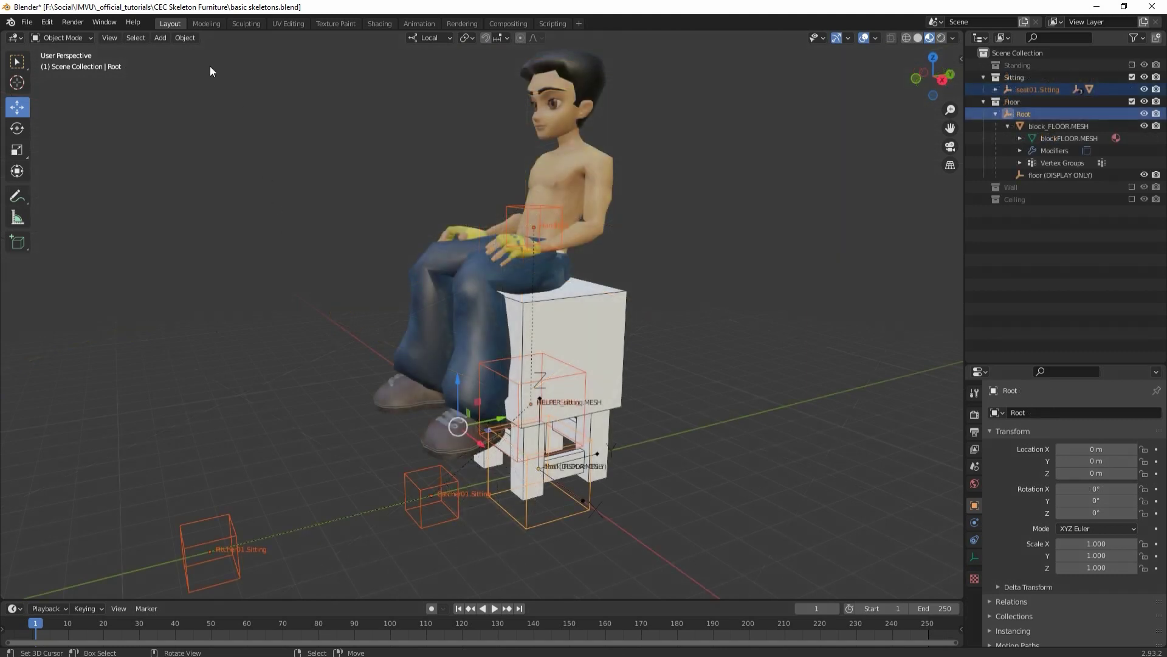
- Parent the sitting nodes to Root with Keep Transform, then preview the animation
click(185, 38)
mouse_move(209, 204)
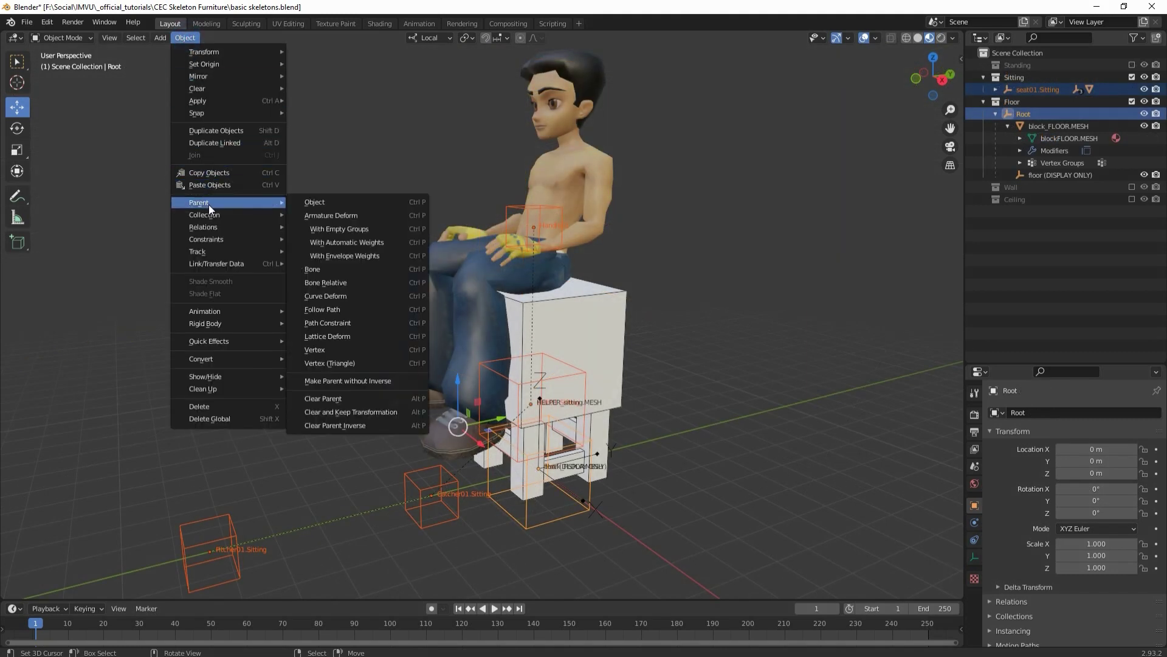
click(318, 202)
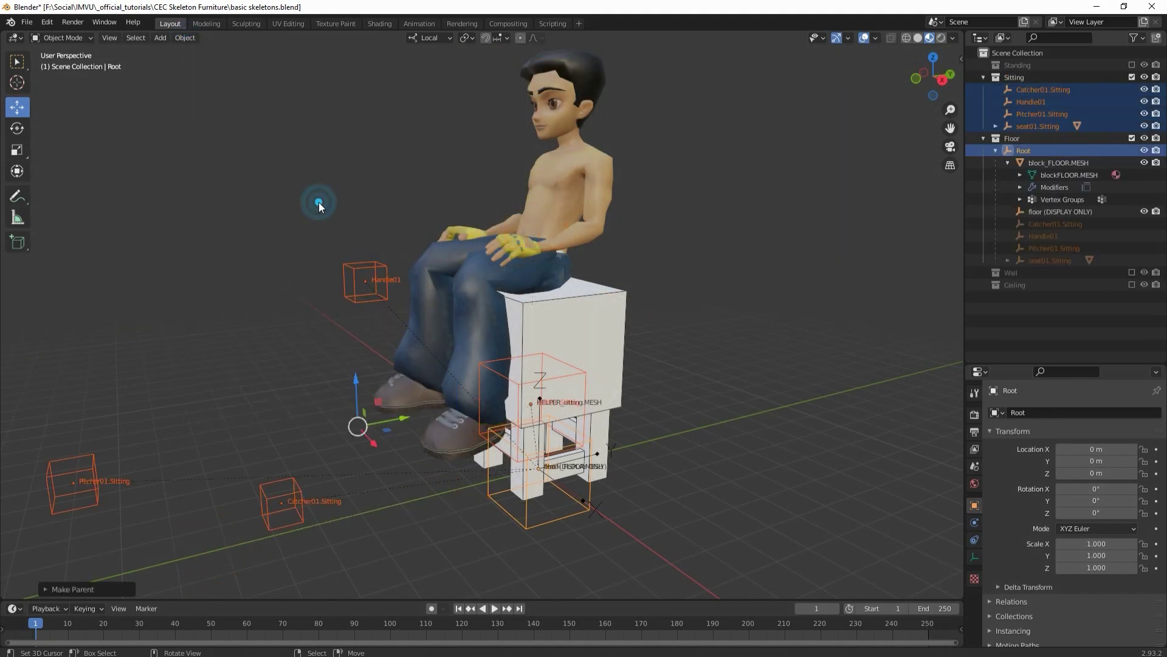
click(46, 588)
click(114, 585)
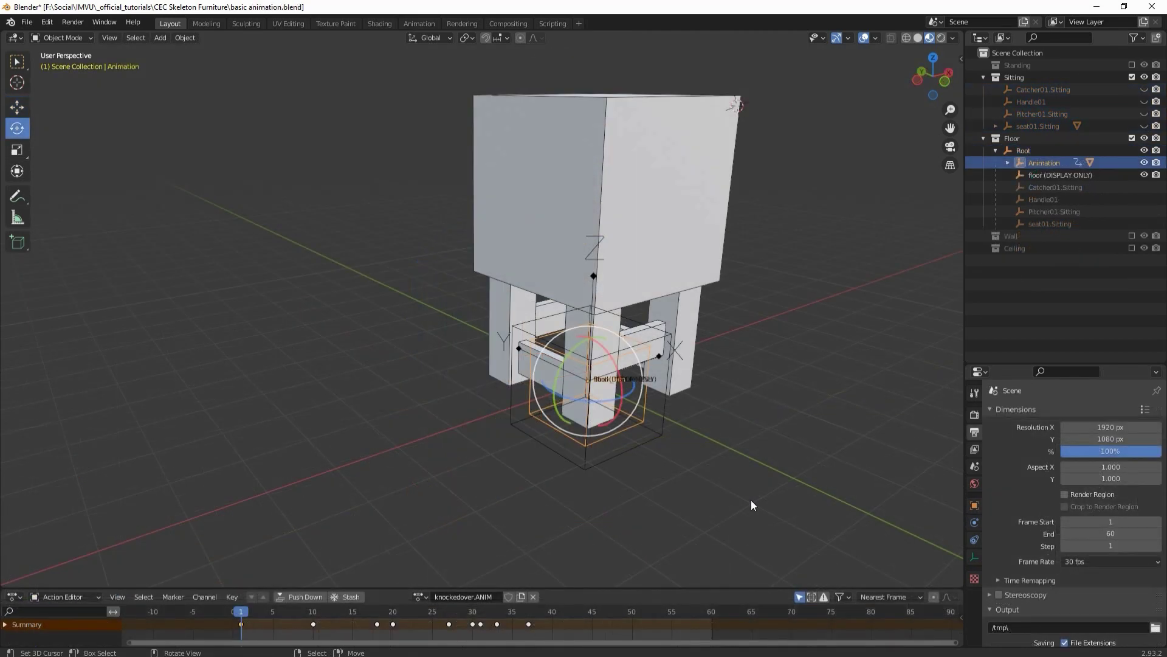
key(space)
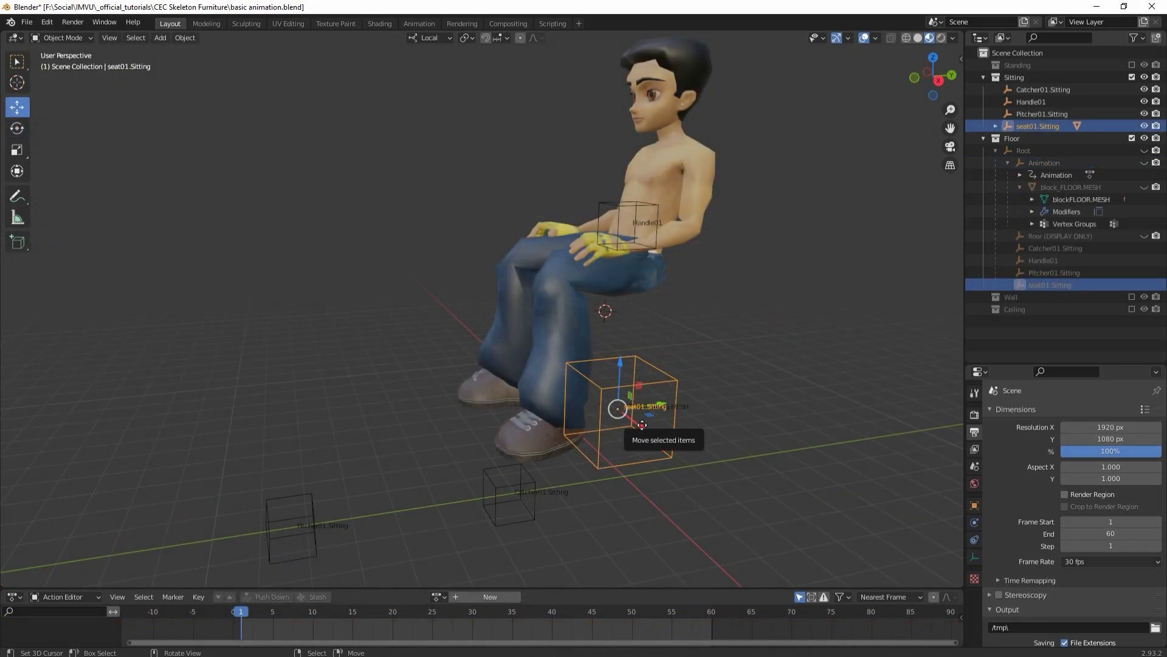
- Shift seat01.Sitting along X, then select the handle, catcher and pitcher cubes
mouse_move(641, 428)
mouse_down()
mouse_move(669, 471)
mouse_move(620, 425)
mouse_move(691, 498)
mouse_move(620, 433)
mouse_move(699, 495)
mouse_move(626, 442)
mouse_up()
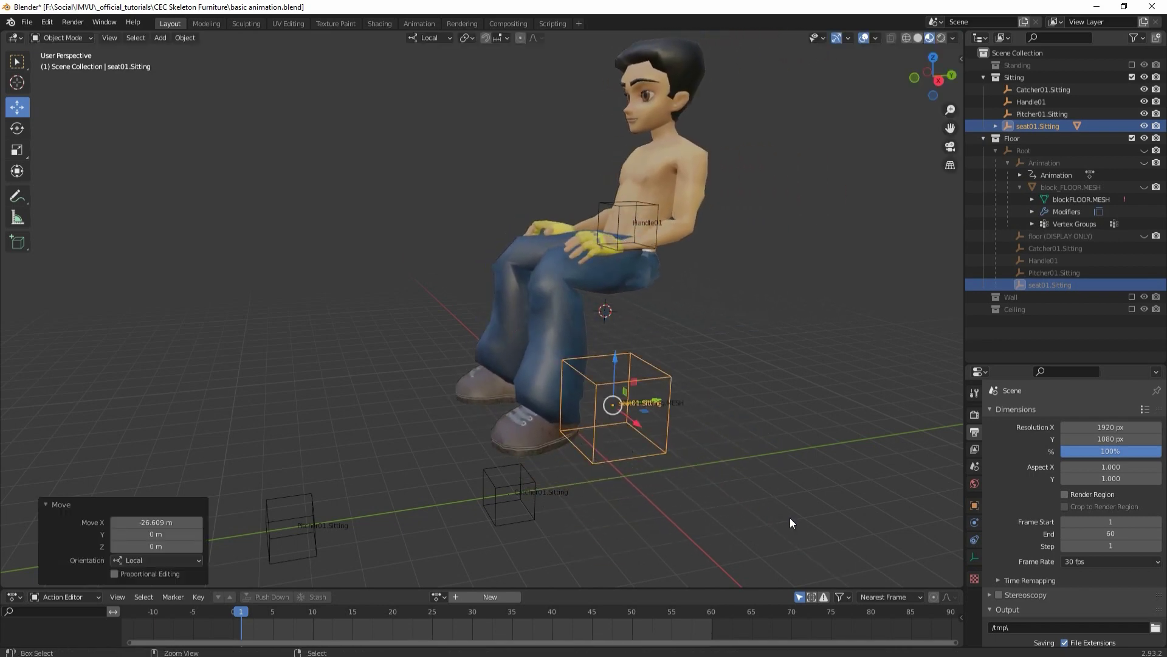
key(ctrl+z)
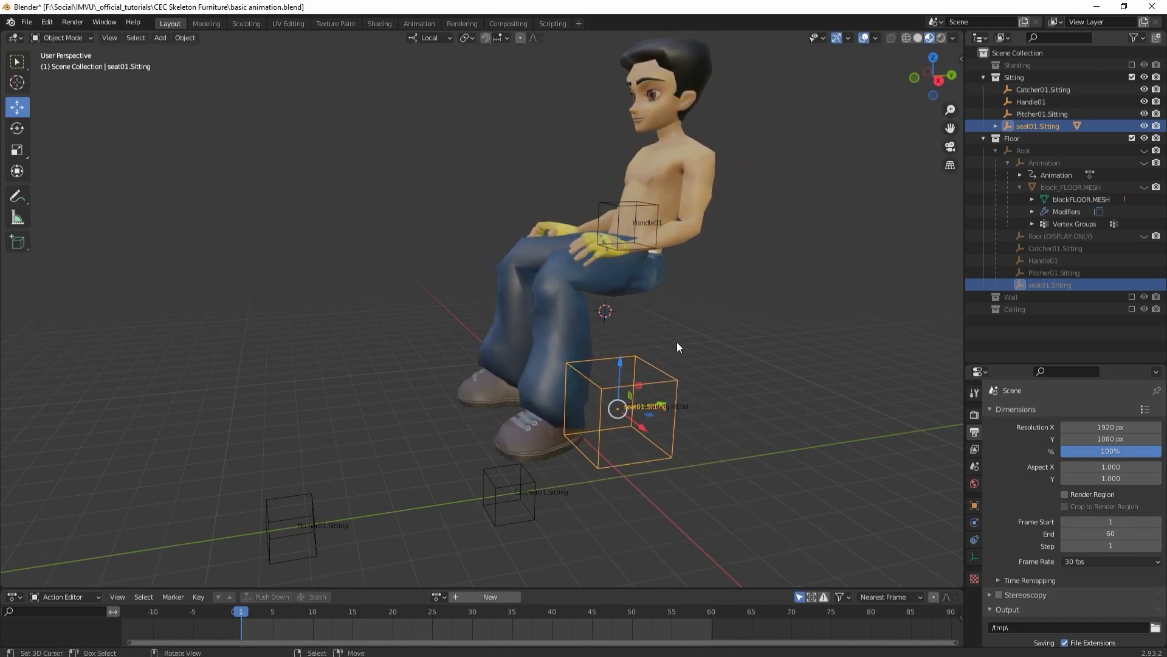
click(626, 248)
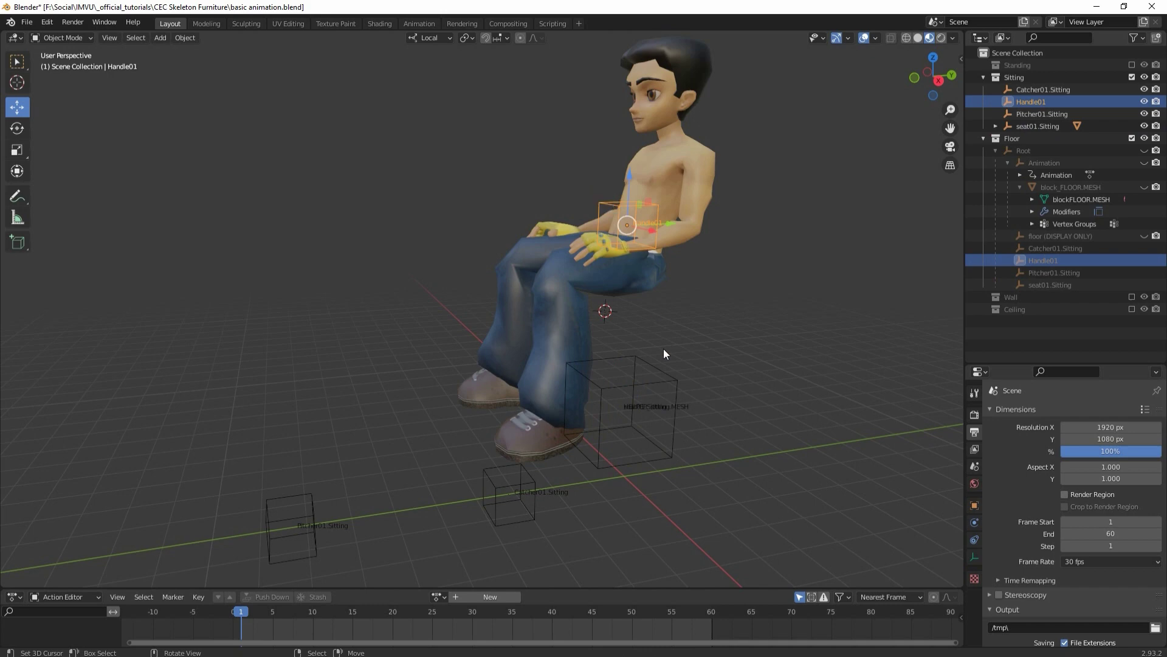
click(510, 494)
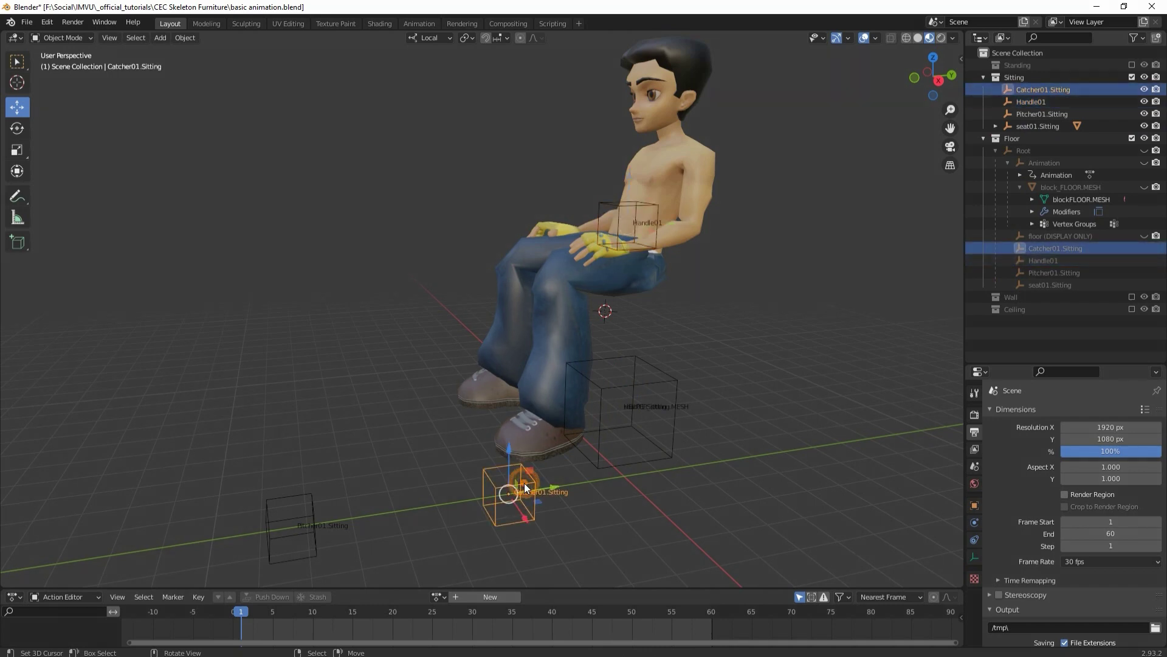
shift+click(297, 512)
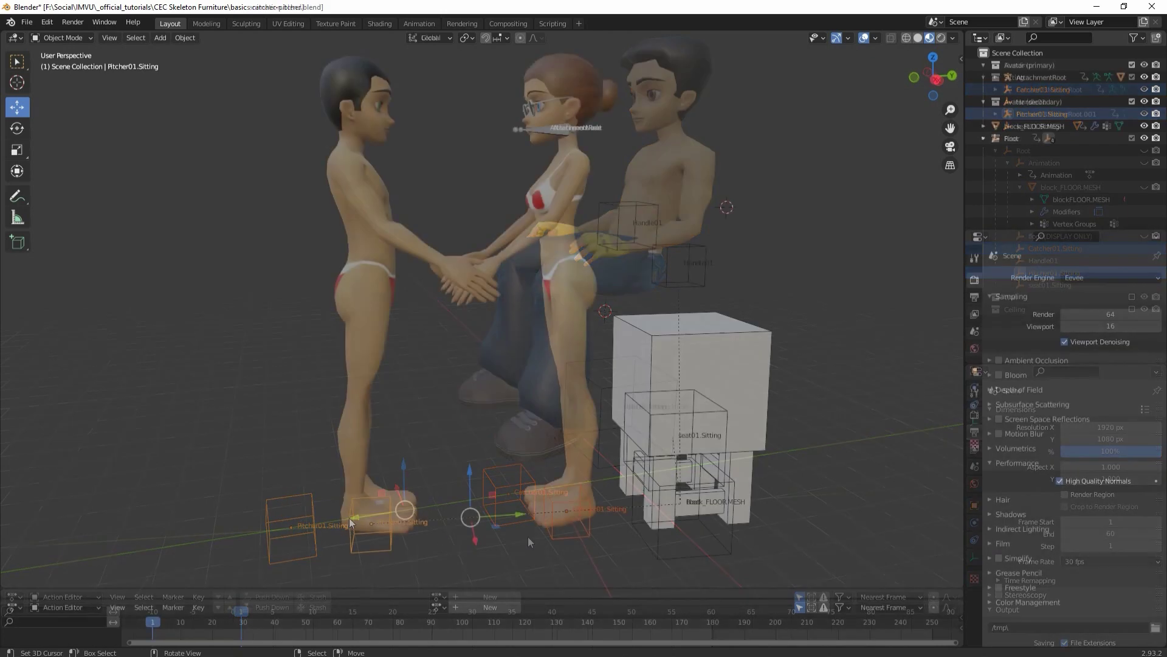
middle_drag(528, 536, 633, 510)
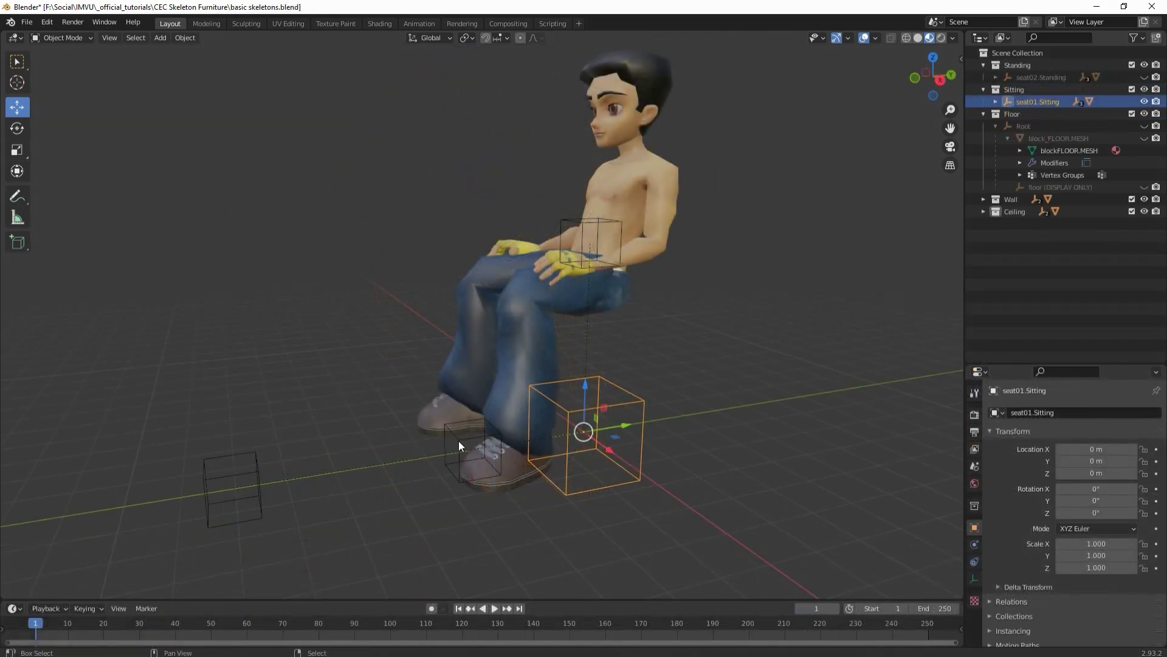
shift+click(459, 444)
shift+click(247, 472)
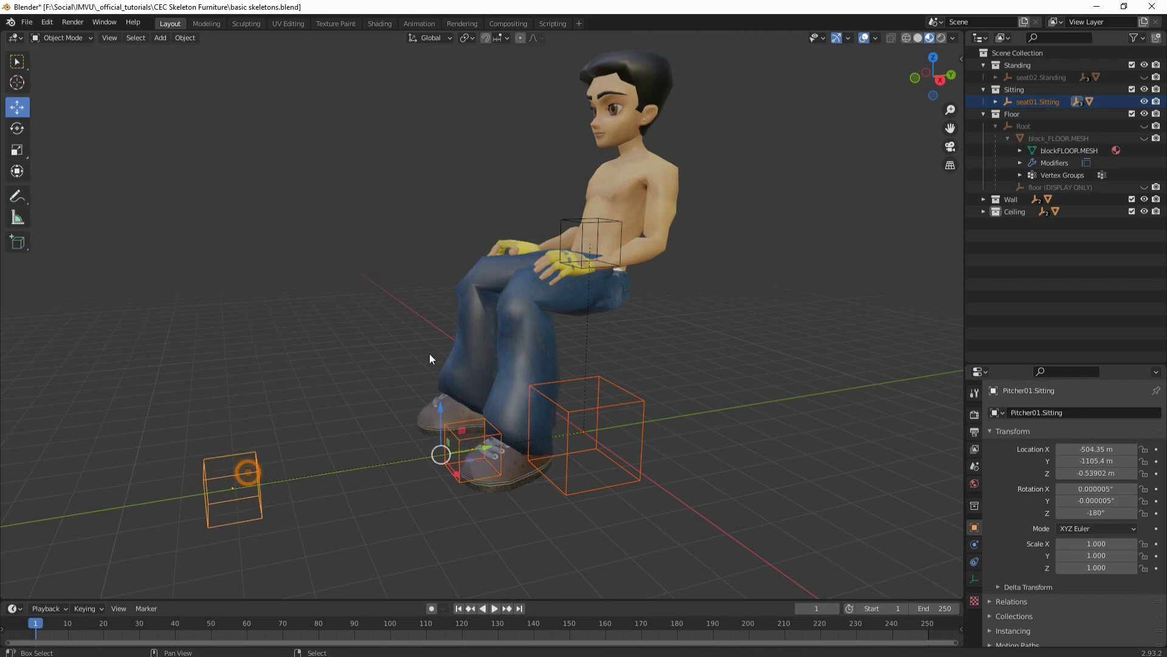
shift+click(561, 233)
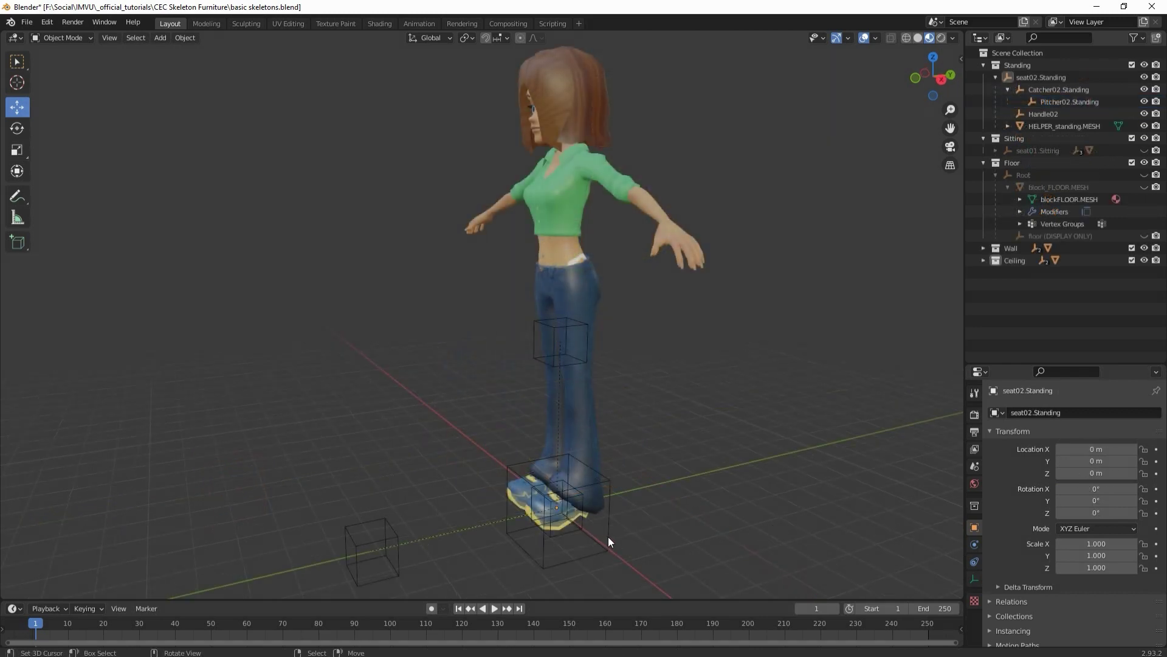
- Select seat02.Standing together with Catcher02.Standing, Pitcher02.Standing and Handle02
click(608, 536)
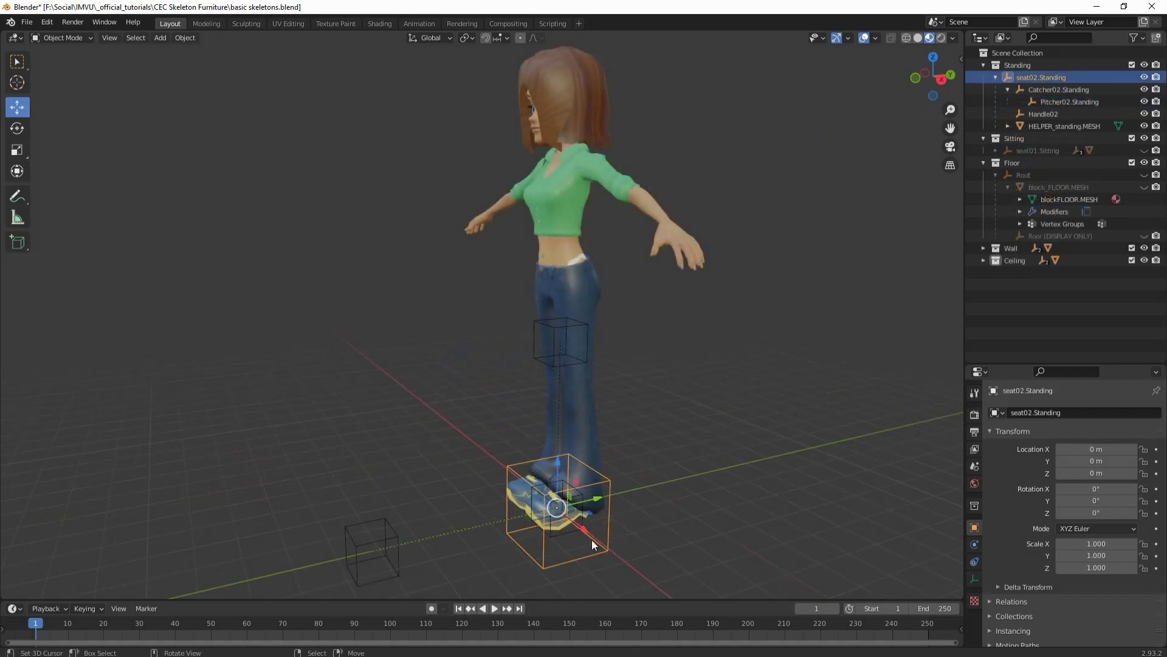
shift+click(561, 541)
shift+click(395, 560)
shift+click(533, 330)
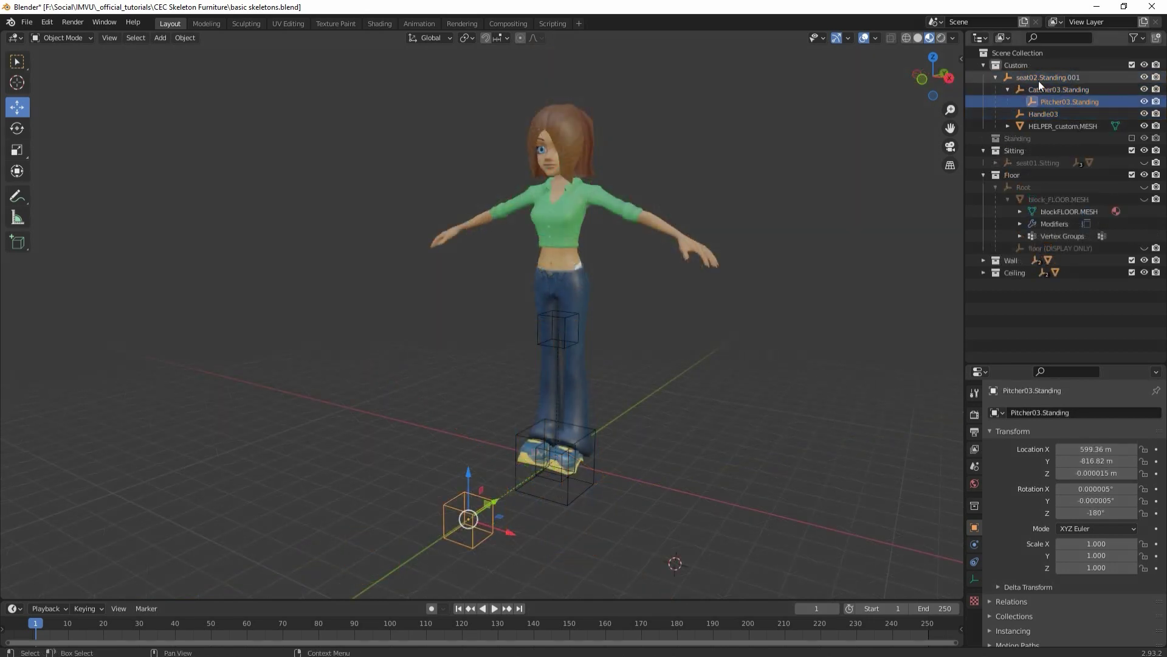
- Rename the duplicated seat node to seat03.Custom
double_click(1056, 79)
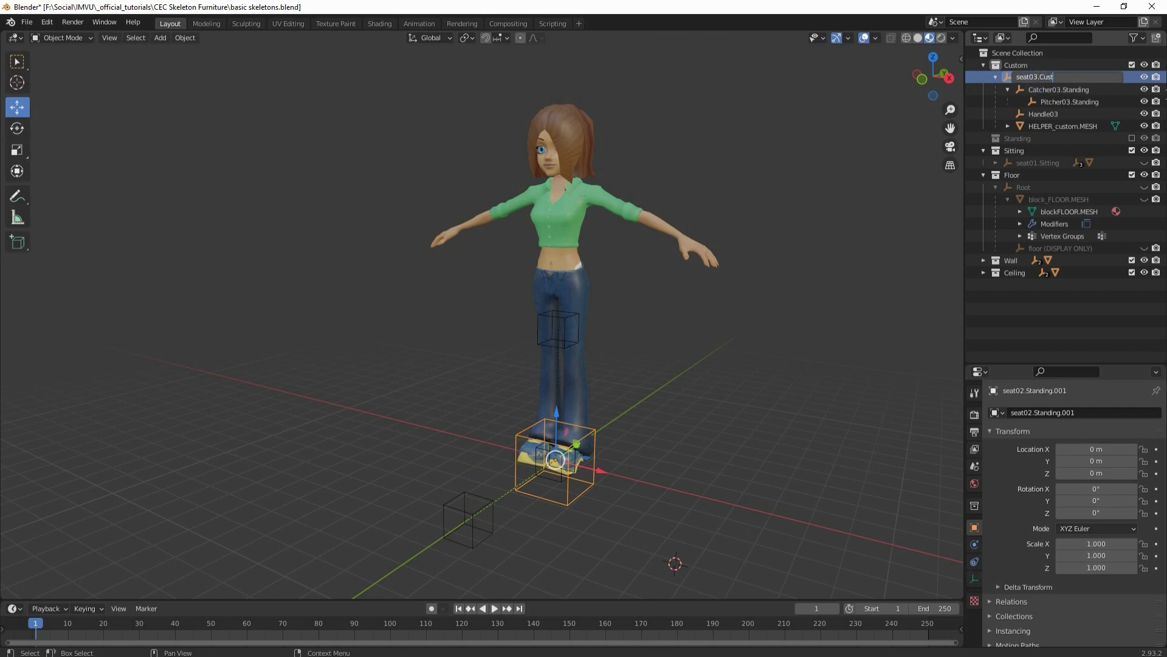
text(seat03.Custom)
key(Return)
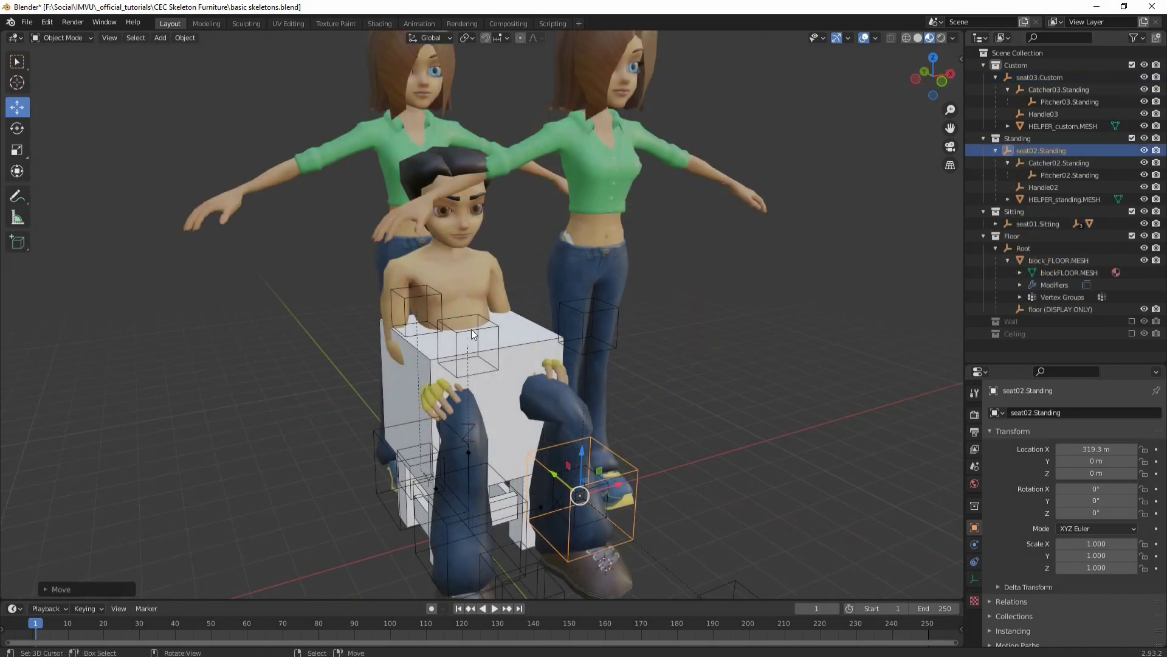
- Drag Handle01 and Handle02 out along X and Handle03 along Y
click(472, 330)
drag(509, 336, 336, 365)
click(594, 315)
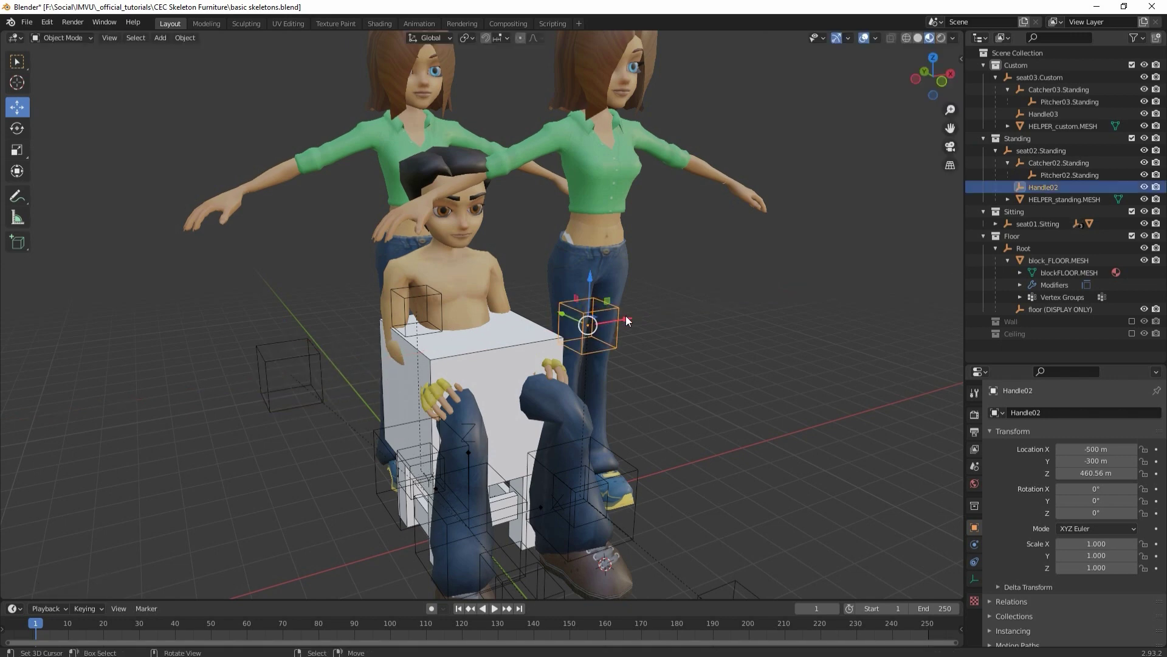
drag(628, 320, 707, 313)
middle_drag(433, 429, 462, 426)
click(289, 388)
drag(228, 365, 113, 368)
middle_drag(240, 392, 714, 477)
click(546, 439)
- Move Catcher03.Standing and Pitcher03.Standing out along X to -842.38 m
scroll(714, 476, up, 3)
click(1065, 92)
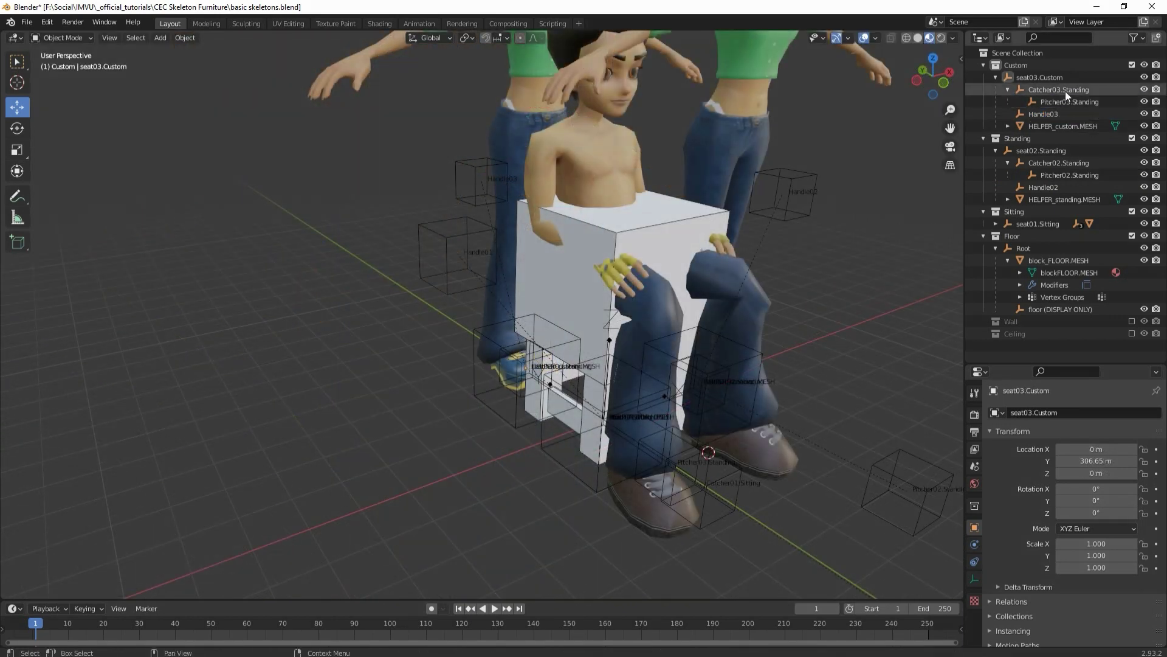
shift+click(1071, 104)
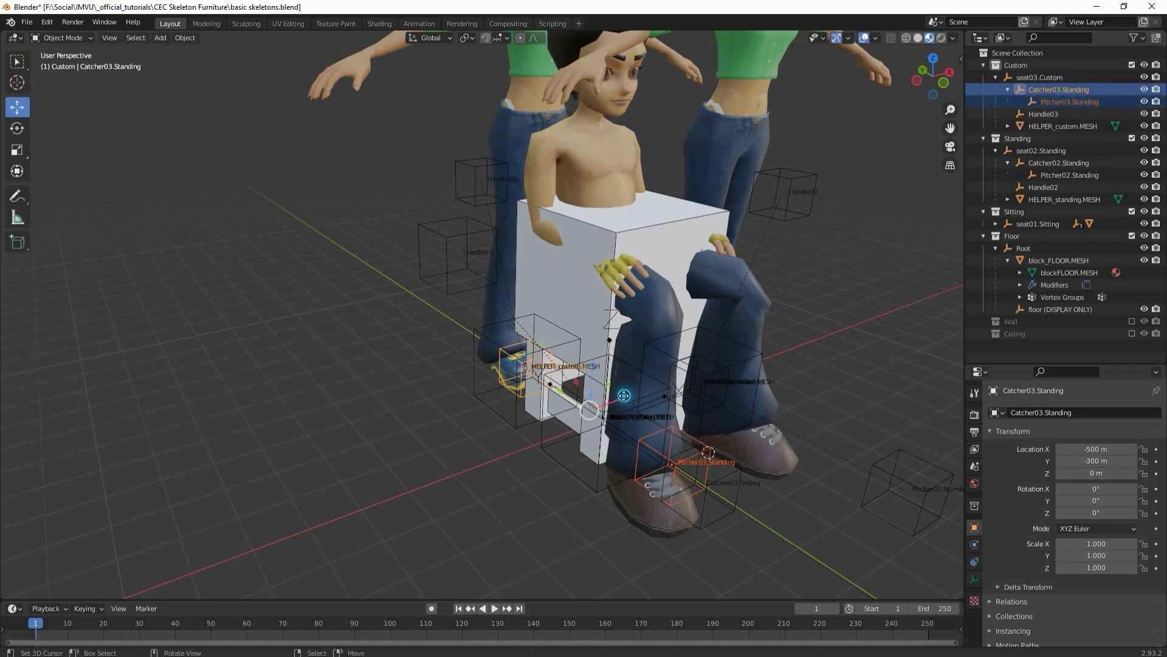
drag(624, 395, 512, 450)
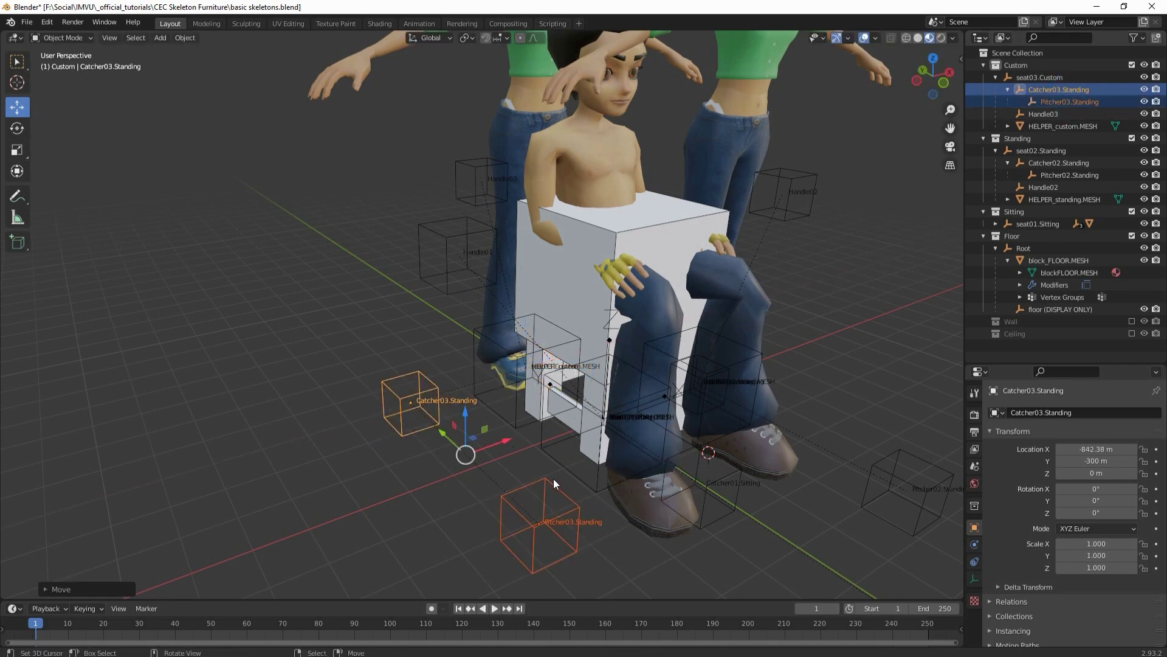
- Rotate the custom catcher and pitcher about -63° around Z
click(17, 128)
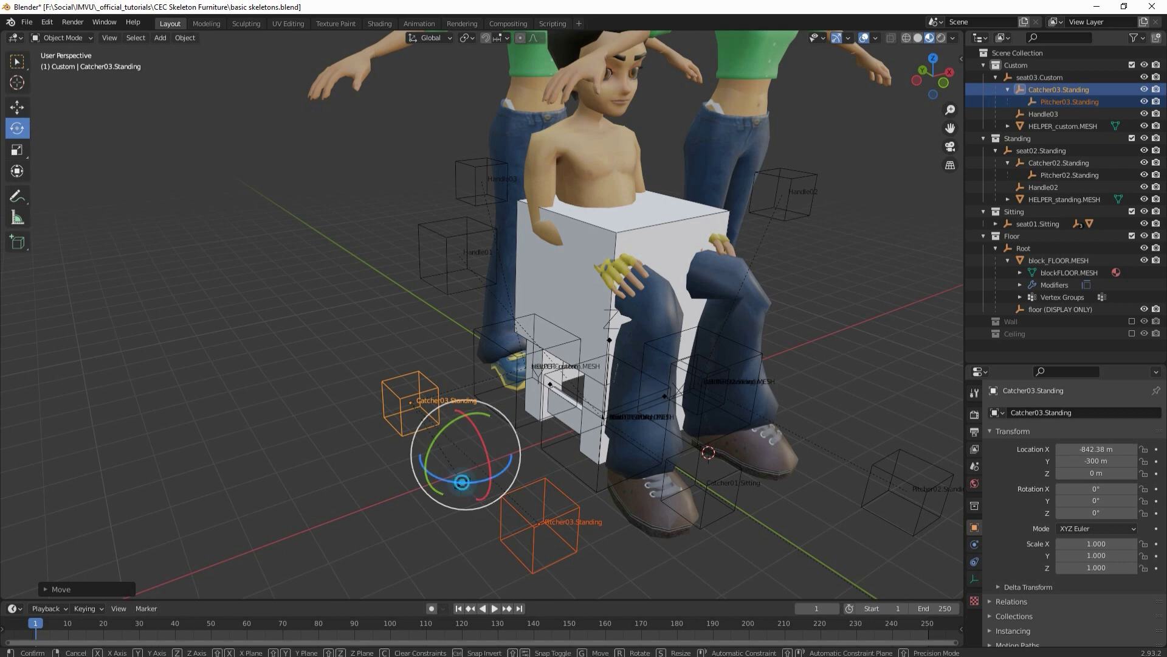
drag(447, 480, 364, 476)
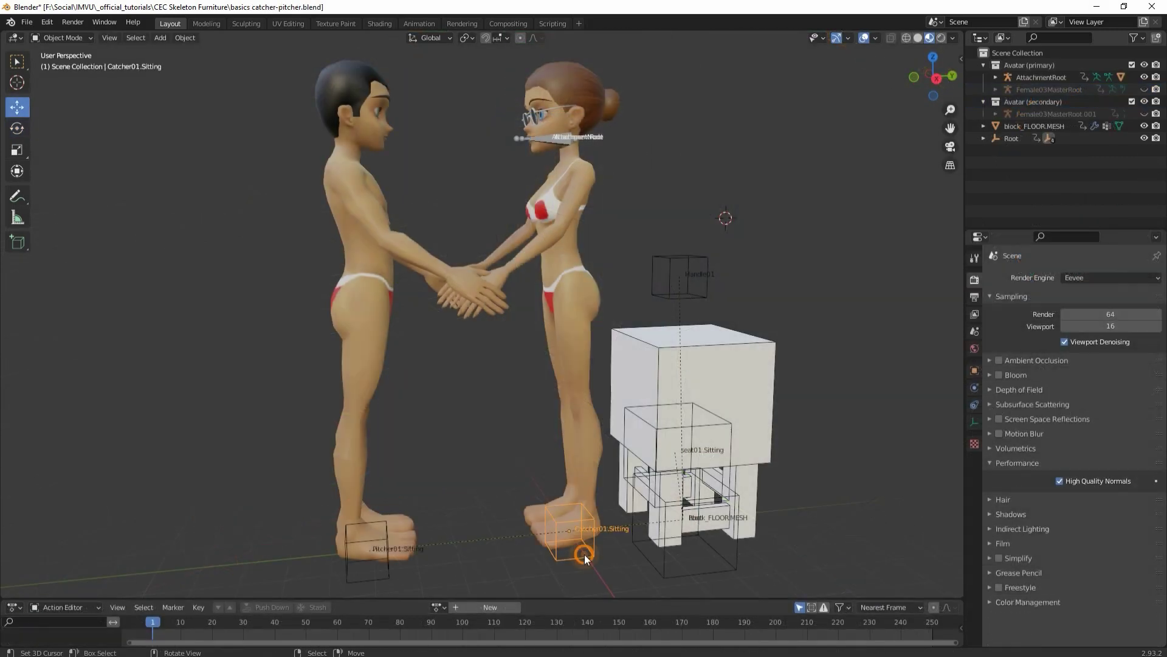
click(584, 553)
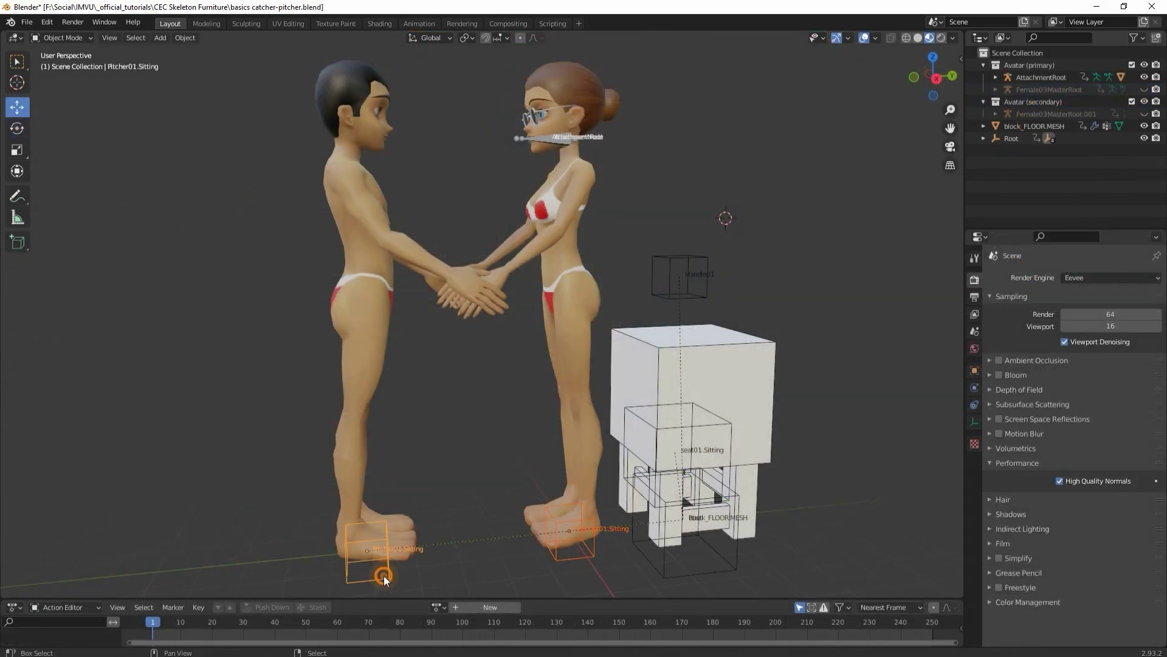
middle_drag(380, 485, 630, 486)
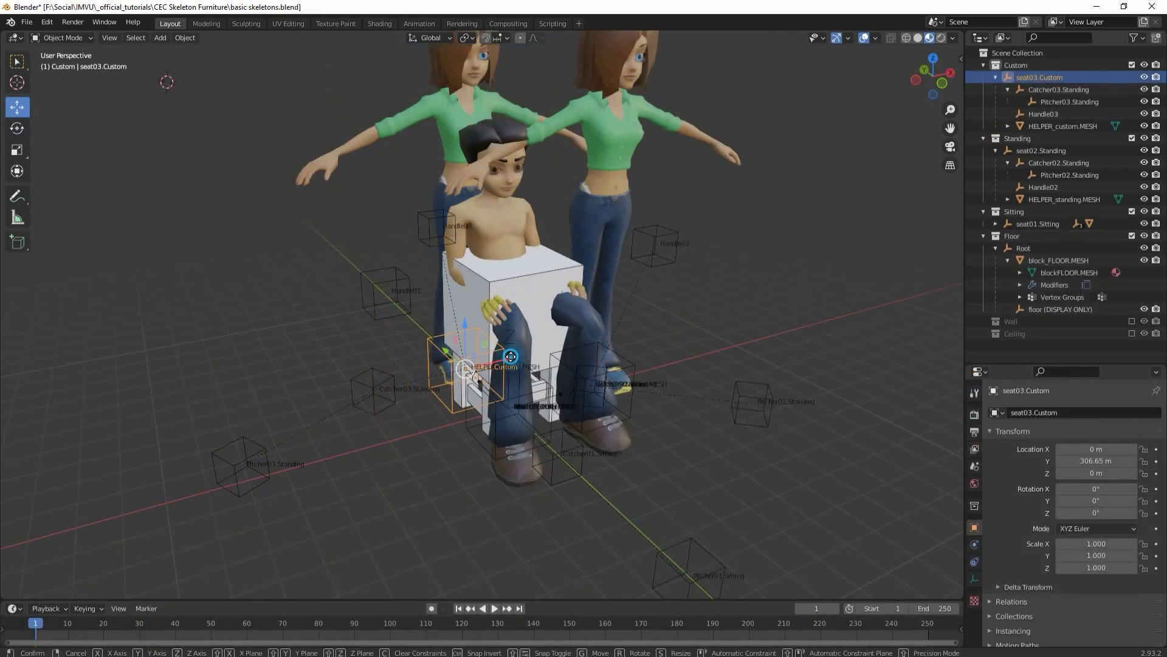
- Move seat03.Custom with its avatar and turn it around Z
key(g)
click(424, 380)
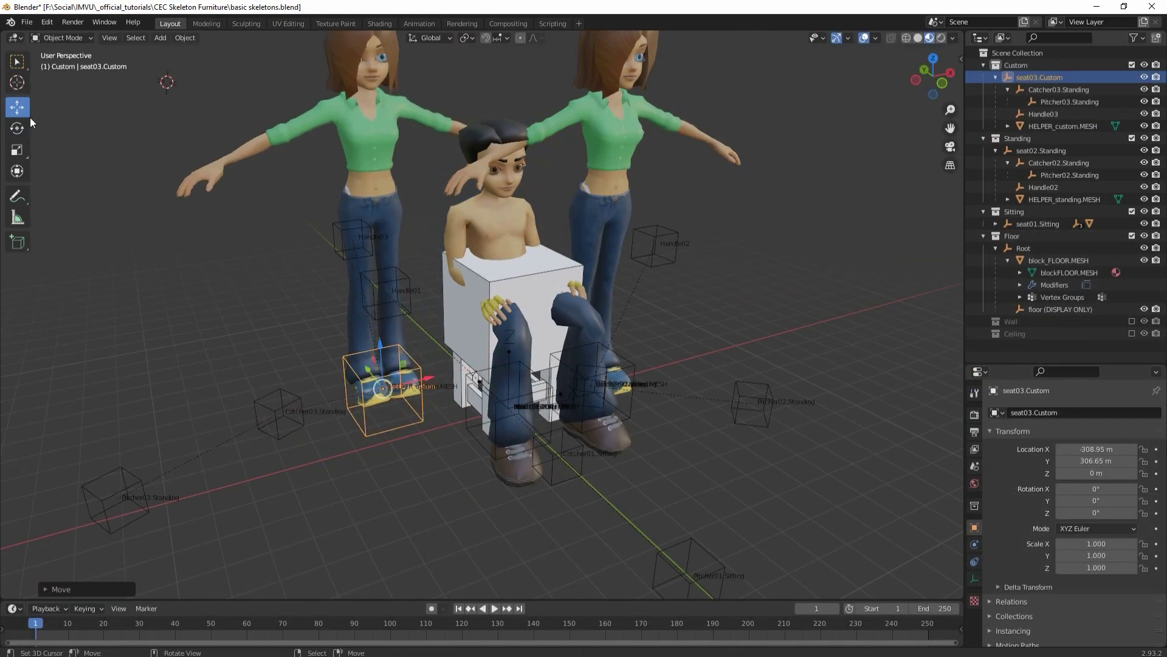
click(16, 129)
drag(392, 421, 406, 416)
middle_drag(524, 470, 471, 488)
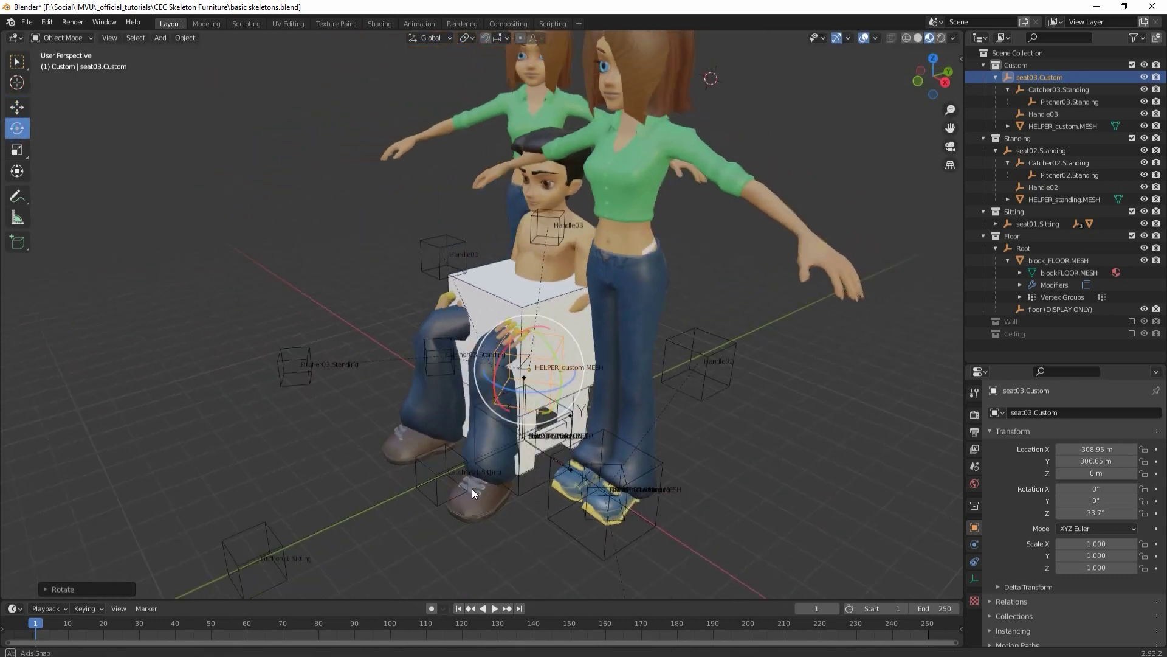
- Rotate seat02.Standing around its vertical axis to about -40.3°
click(614, 547)
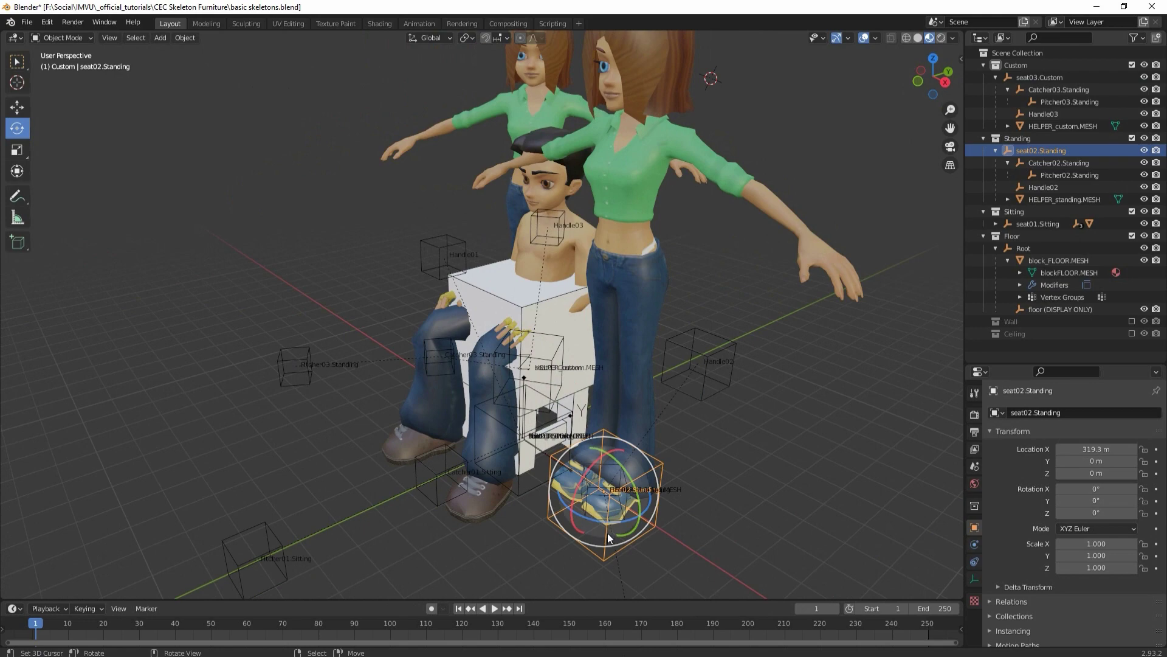
drag(601, 540, 587, 521)
middle_drag(521, 516, 671, 518)
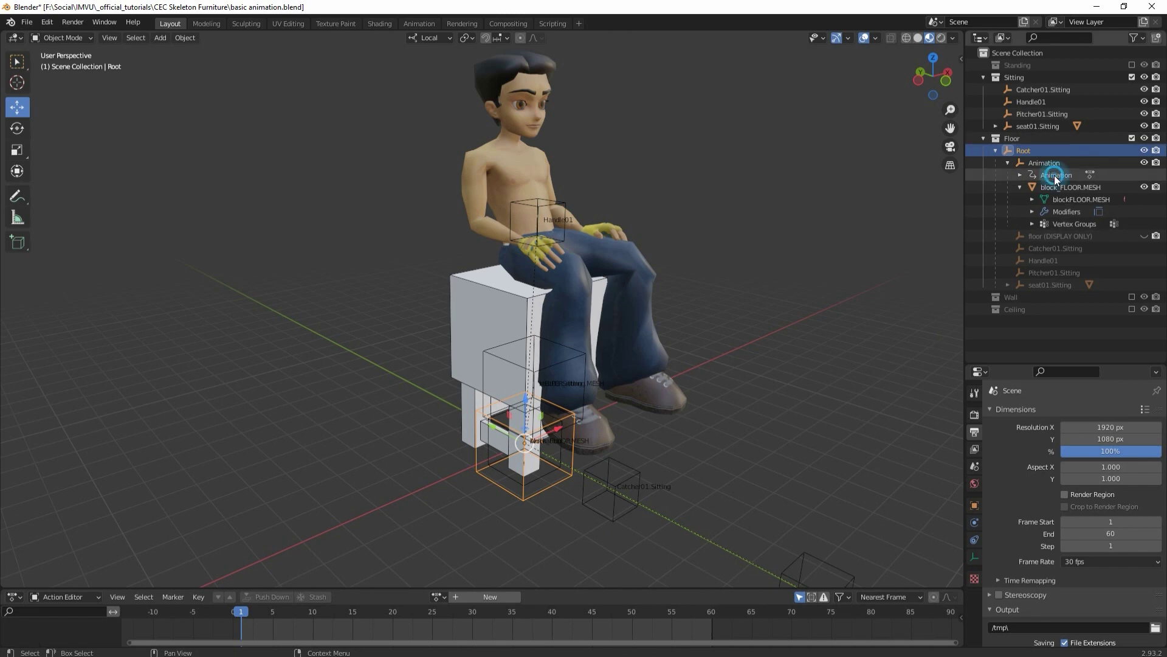
- Scrub the knockedover.ANIM action to frame 37 so the floor block tips over
click(1055, 176)
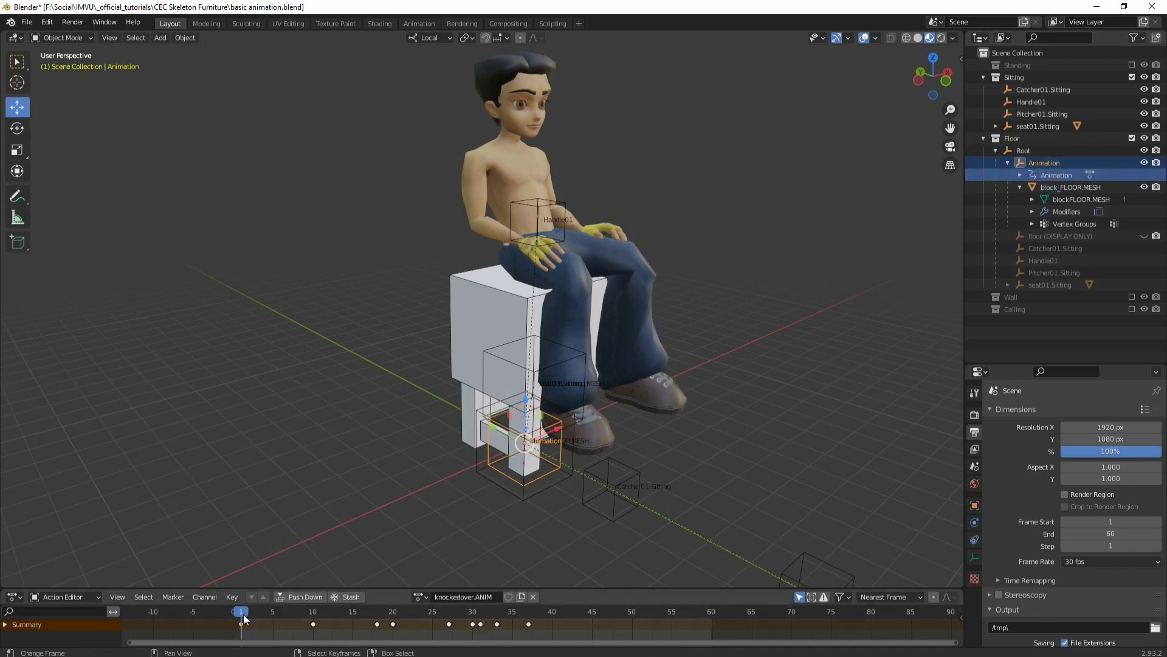
mouse_move(243, 614)
mouse_down()
mouse_move(544, 618)
mouse_move(236, 624)
mouse_up()
drag(316, 625, 528, 629)
- Grab-move Root, the Animation block and seat01.Sitting with its seated character
click(538, 494)
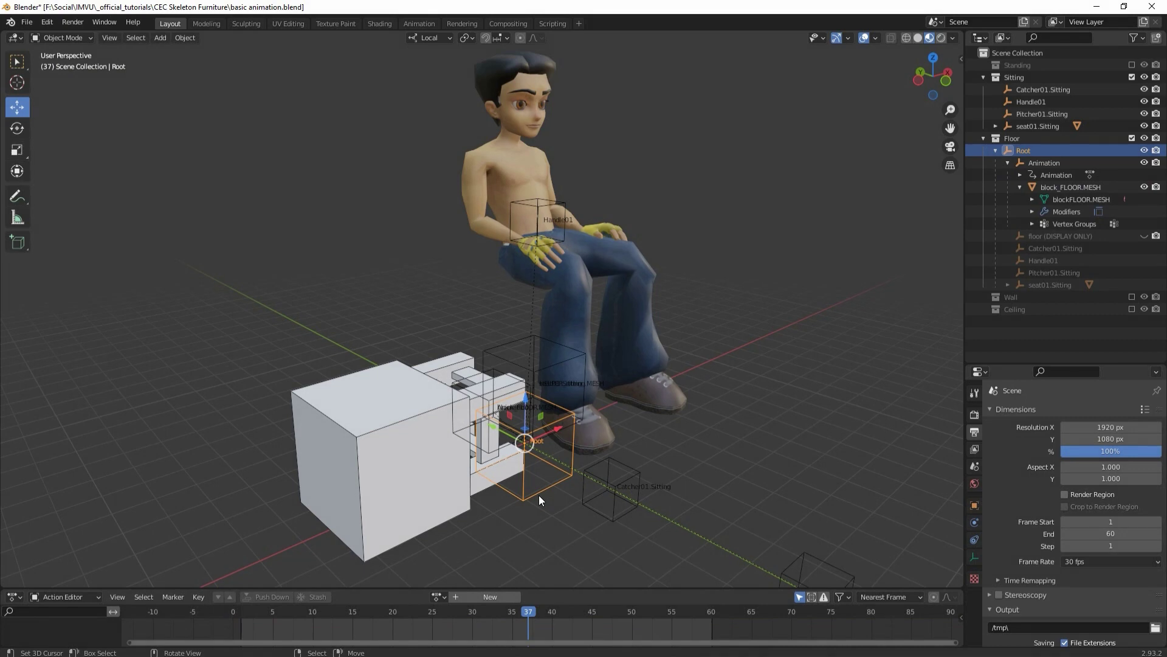
key(g)
click(535, 489)
click(497, 449)
key(g)
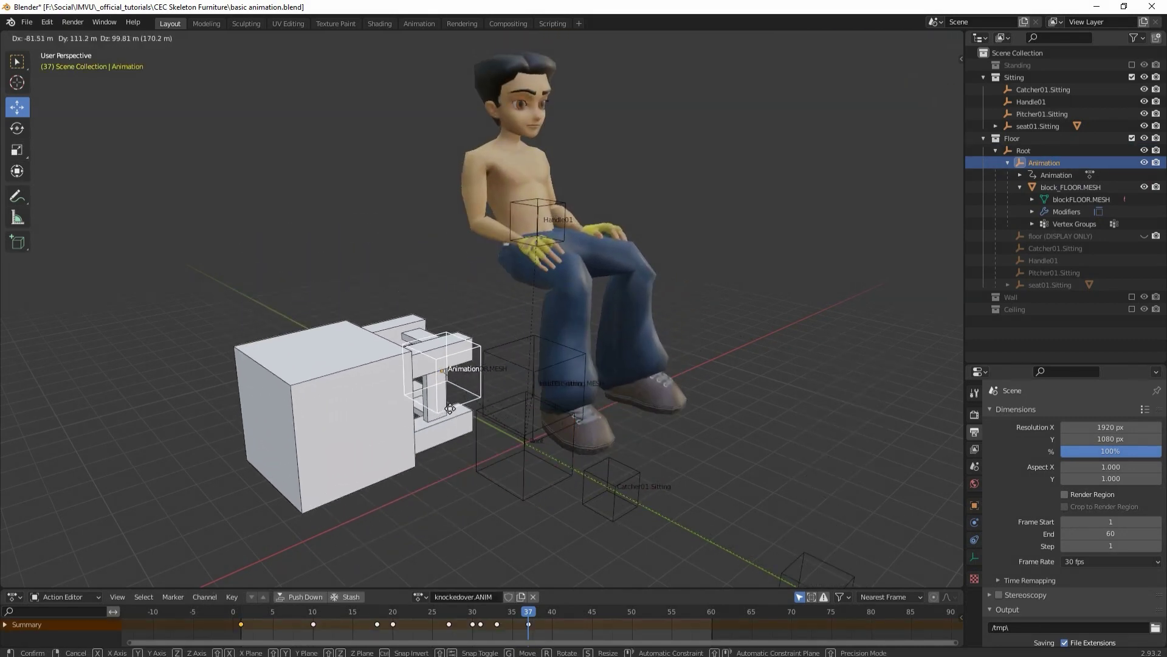
click(495, 437)
click(522, 359)
key(g)
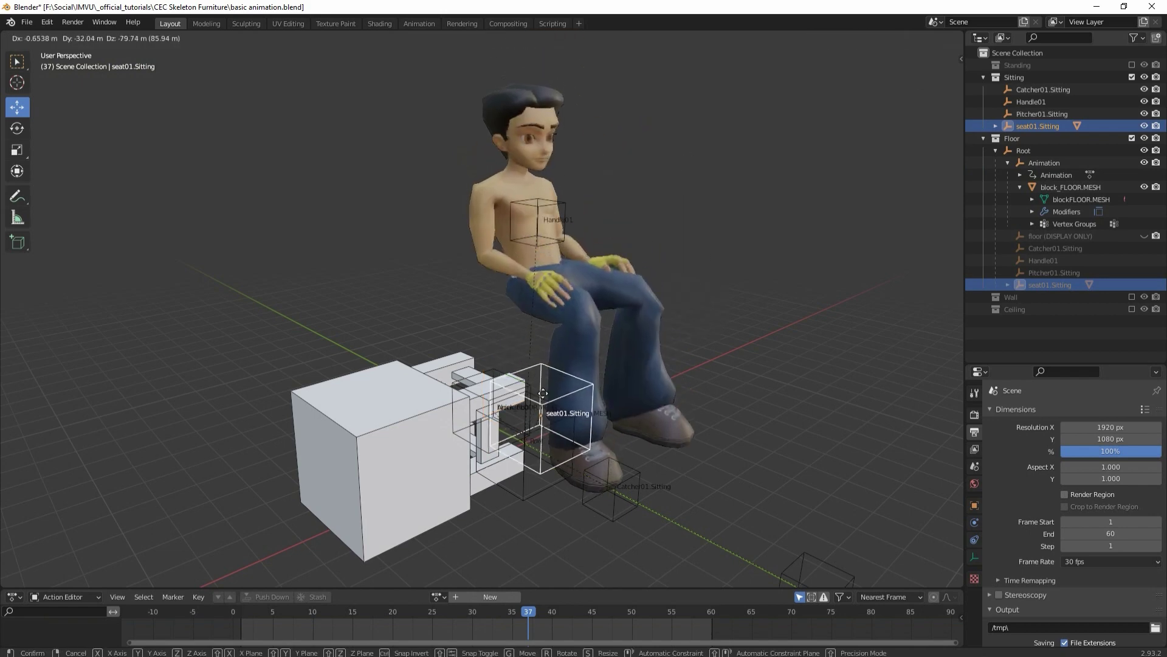
click(591, 350)
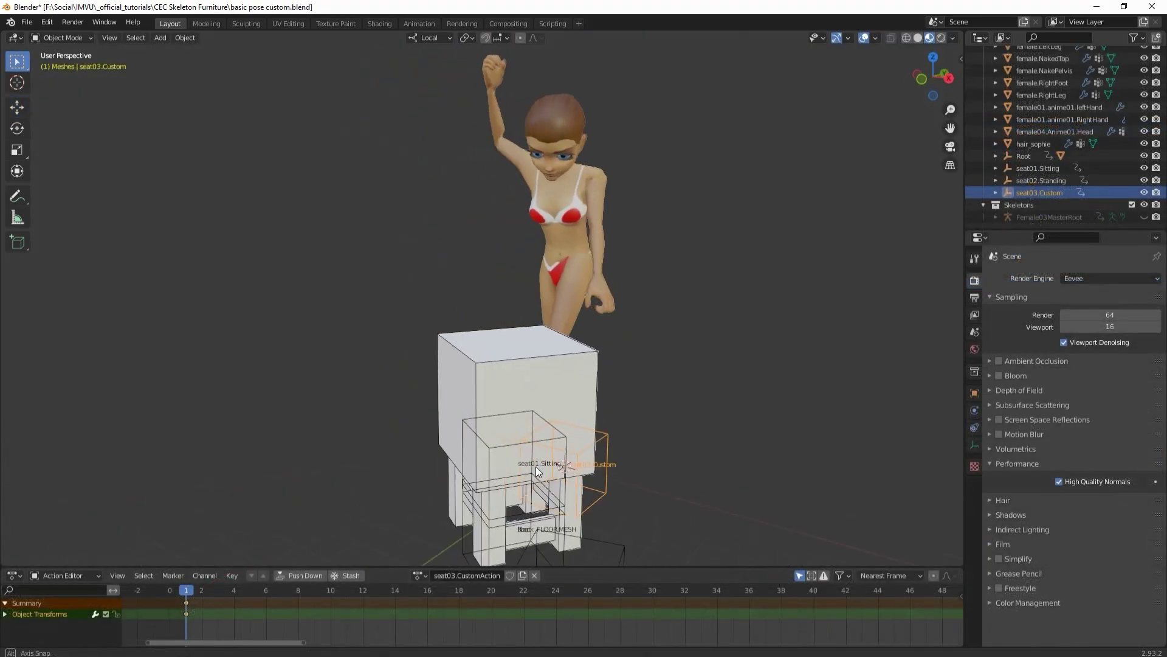
middle_drag(535, 466, 129, 459)
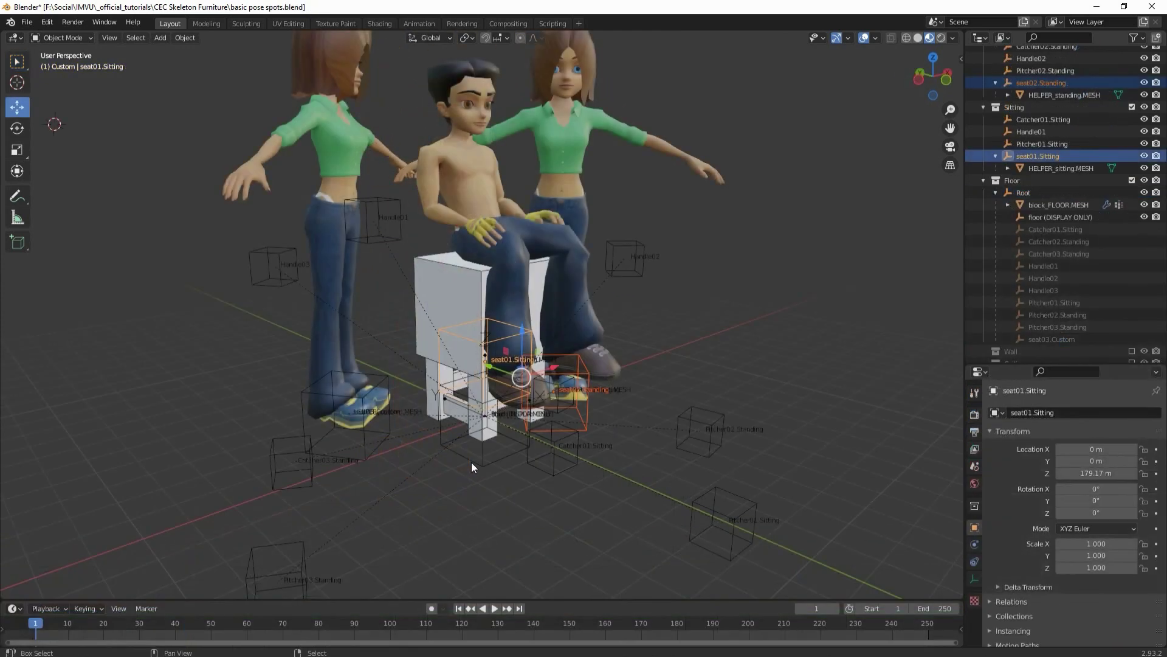
- Parent seat01.Sitting and seat02.Standing to Root with Object (Keep Transform)
click(473, 462)
key(ctrl+p)
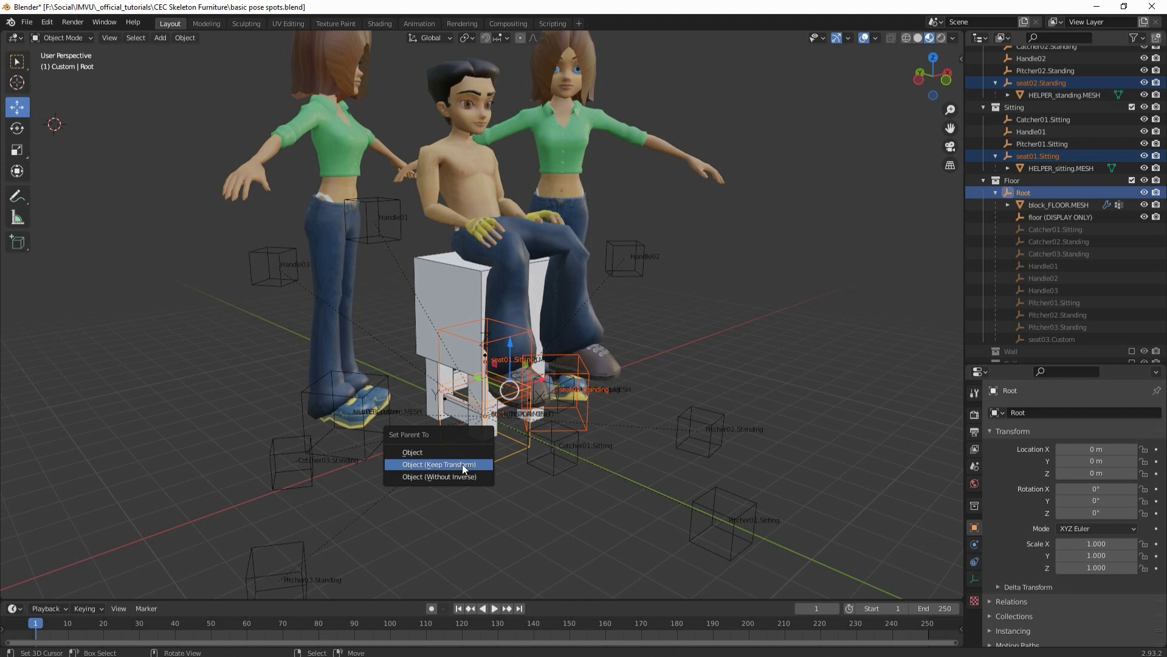
click(454, 466)
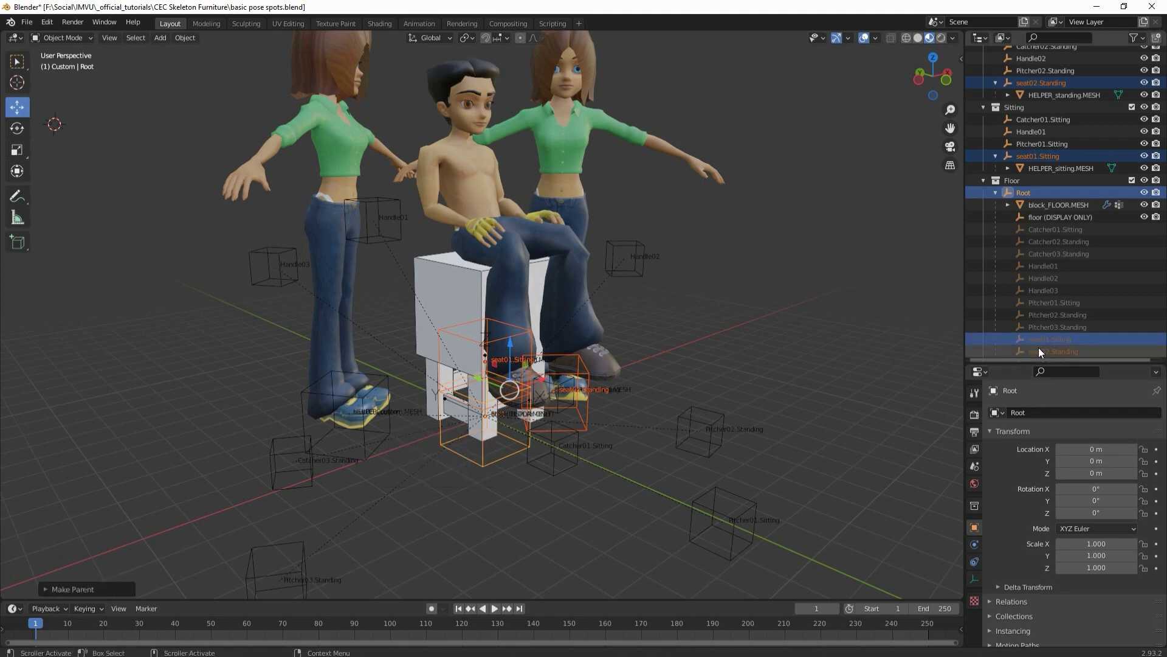
- Check block_FLOOR.MESH, Root, and the three seats now listed under Root in the Outliner
scroll(1042, 312, down, 1)
click(1033, 169)
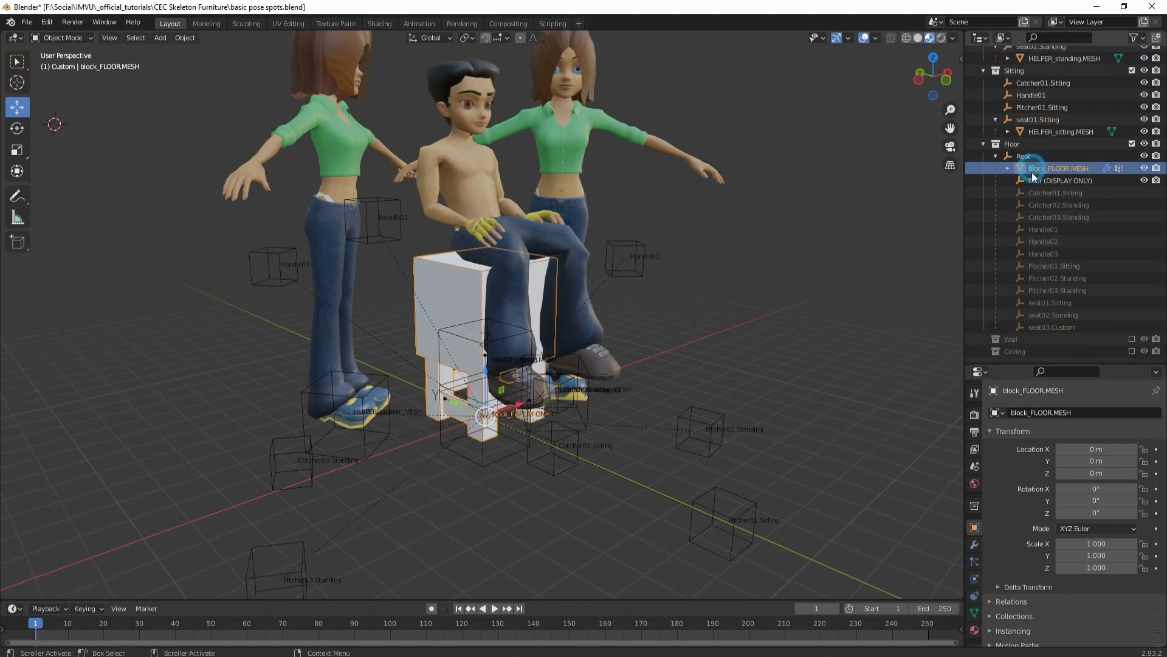
click(1023, 157)
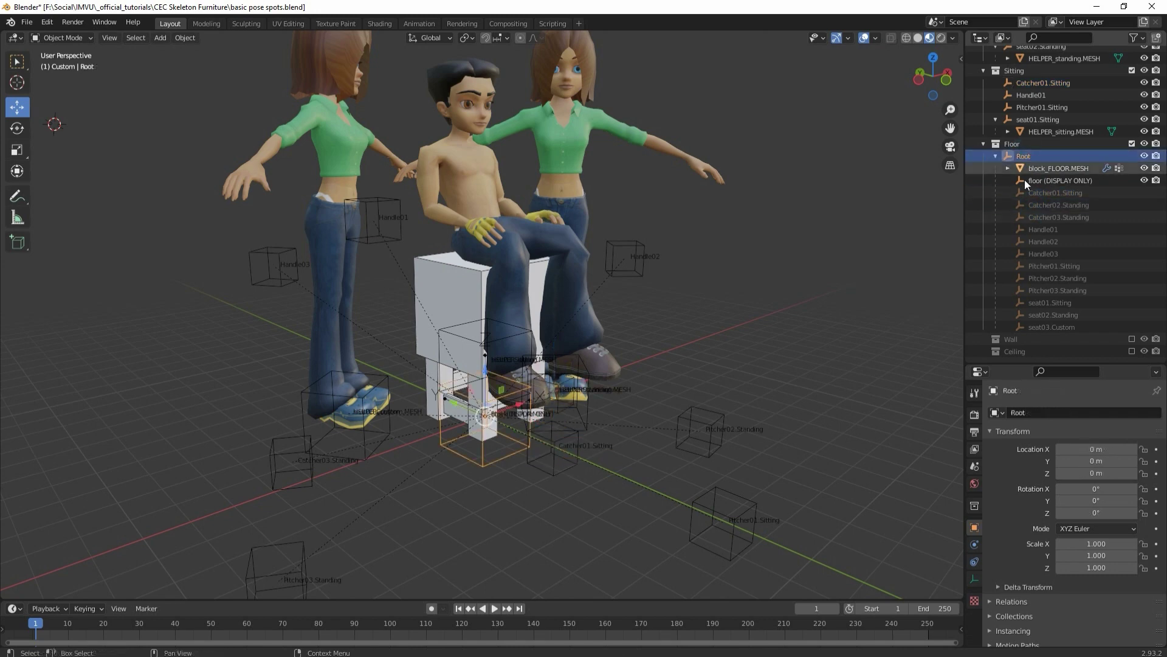
click(1035, 303)
click(1037, 315)
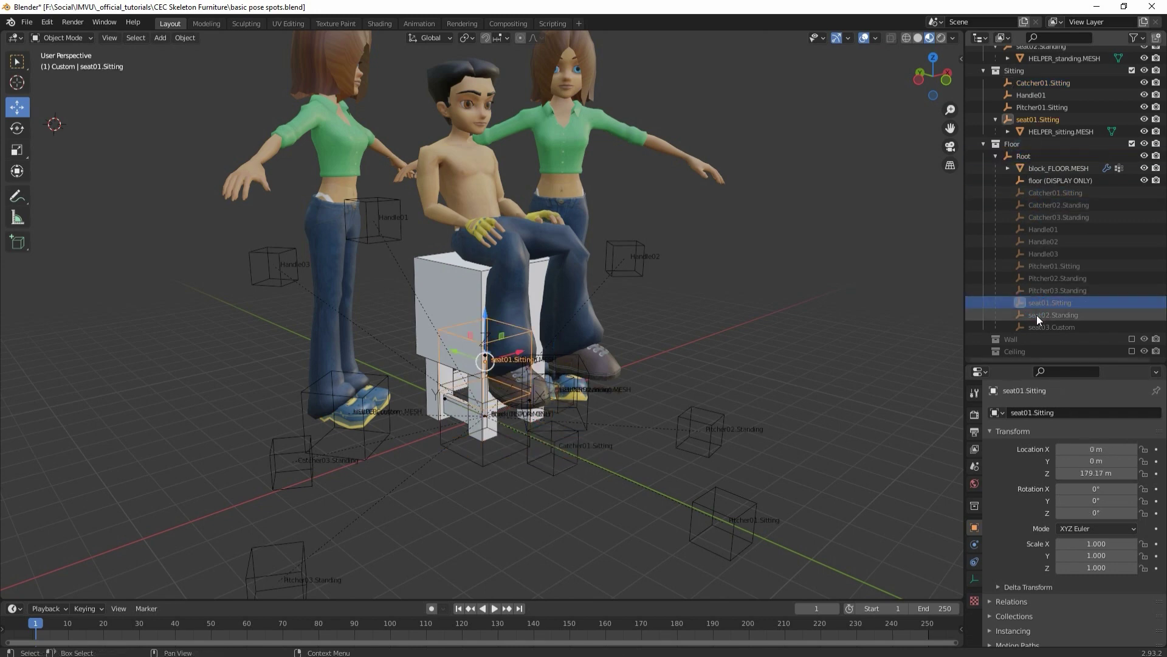
click(1053, 326)
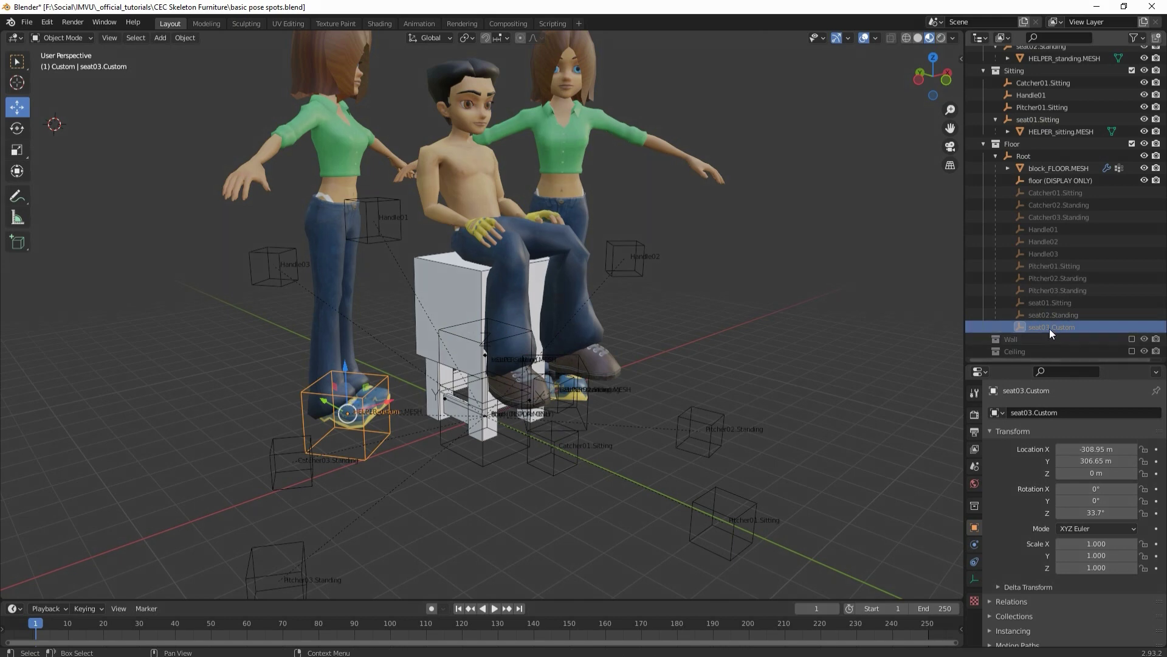
- Duplicate Catcher02, Handle02, Pitcher02.Standing and seat02.Standing as a second standing set
scroll(1045, 233, up, 4)
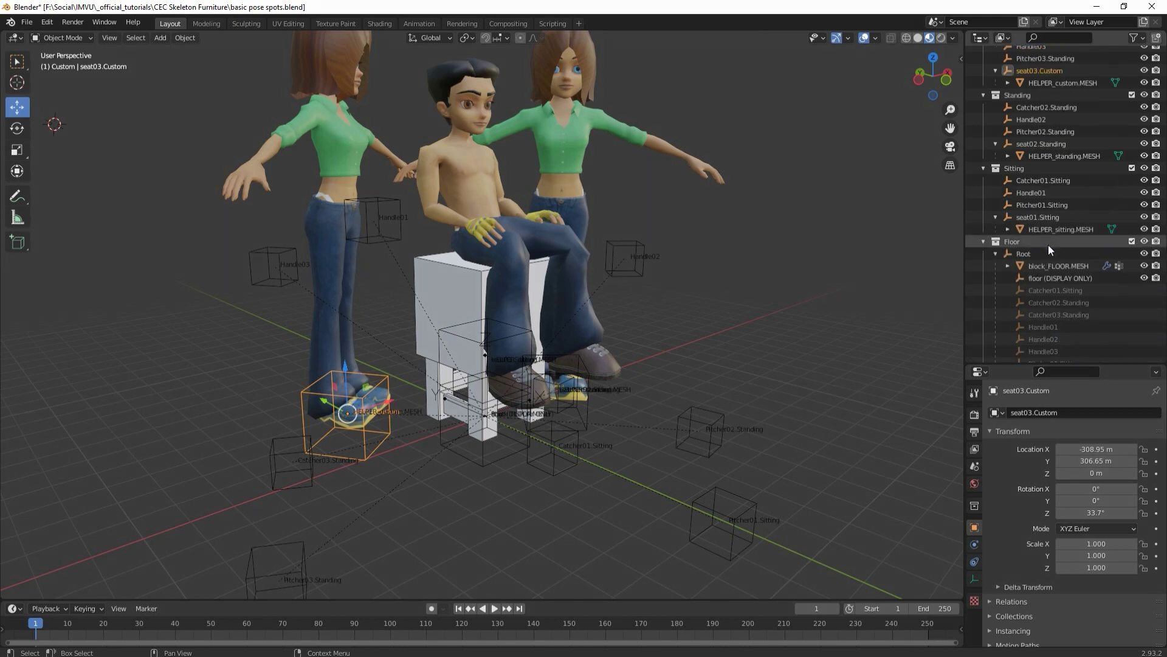
click(1020, 96)
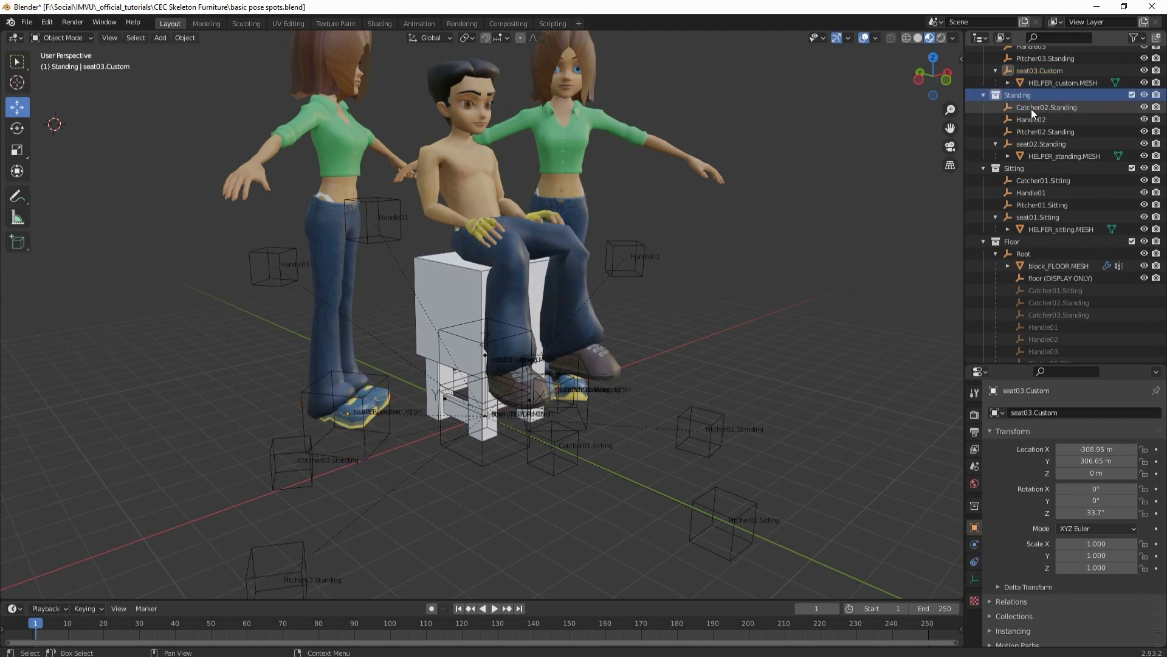
click(1031, 109)
drag(1032, 111, 1040, 145)
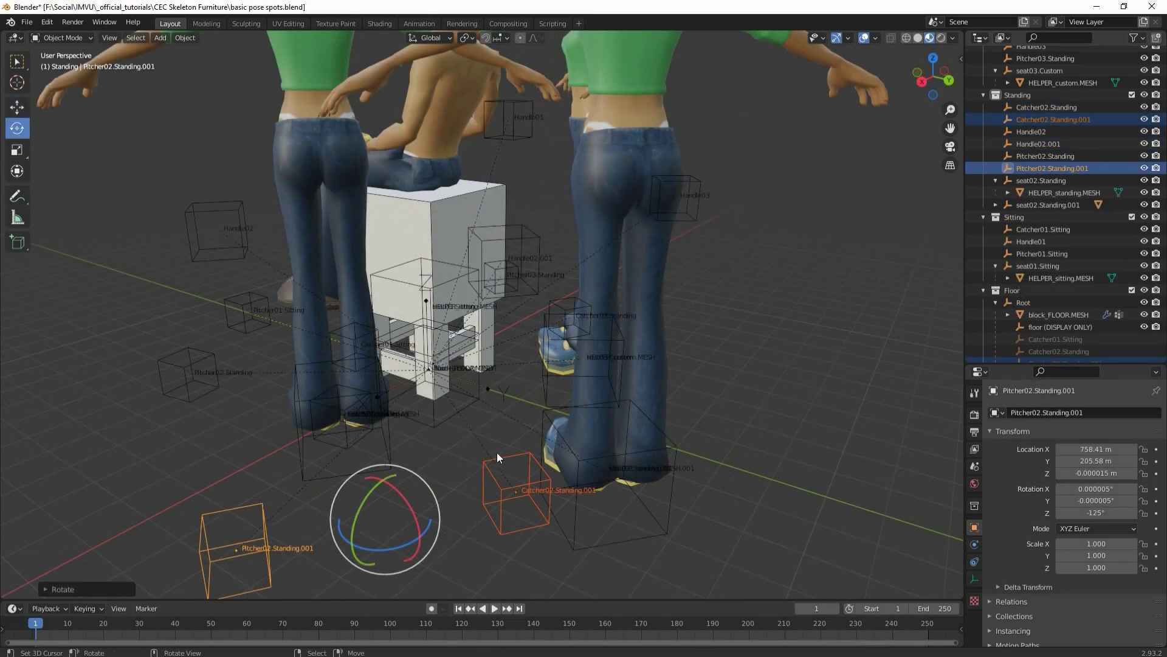
click(605, 551)
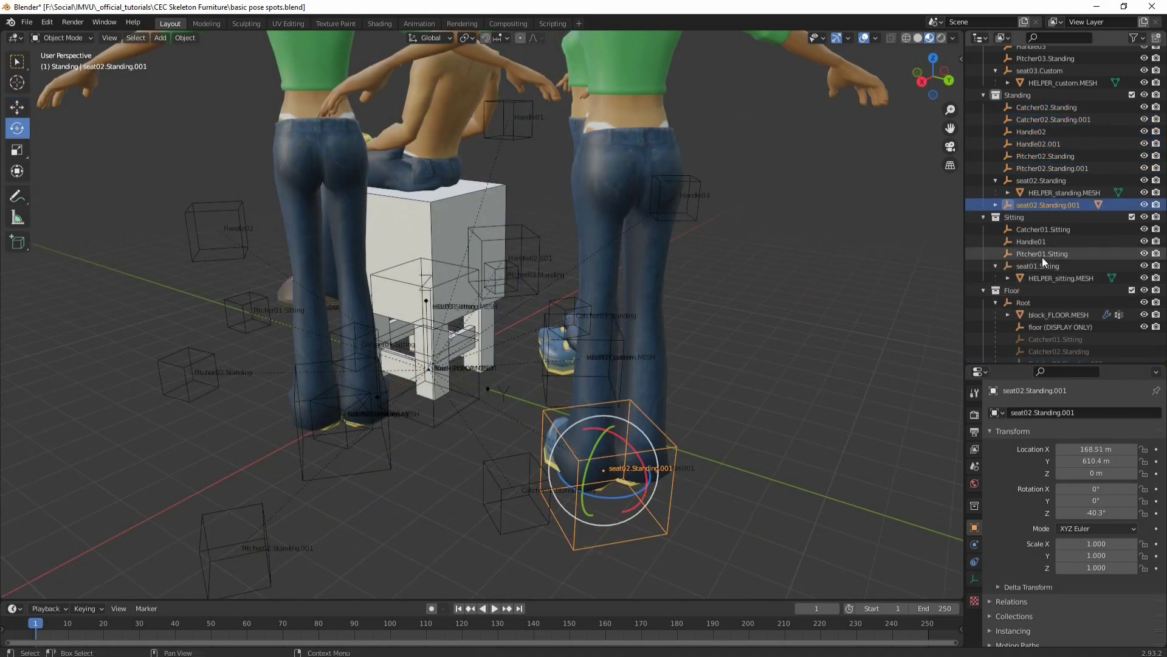
- Rename seat02.Standing.001, replacing 'Standing.001' with 'Custom02'
scroll(1051, 243, down, 8)
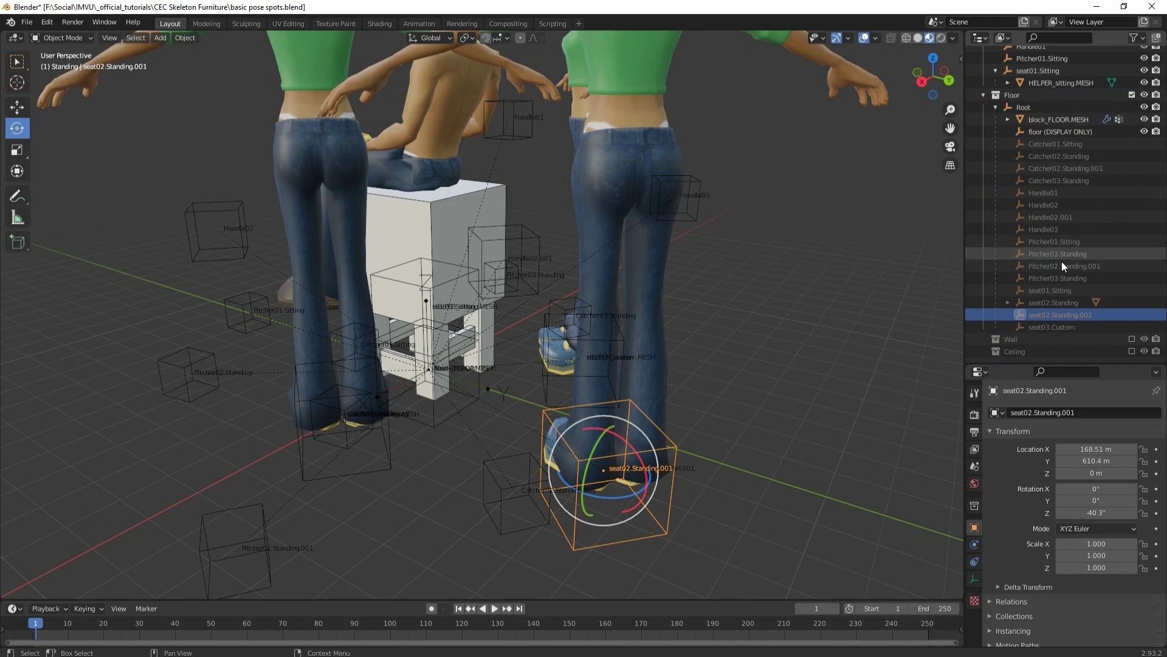
click(1066, 316)
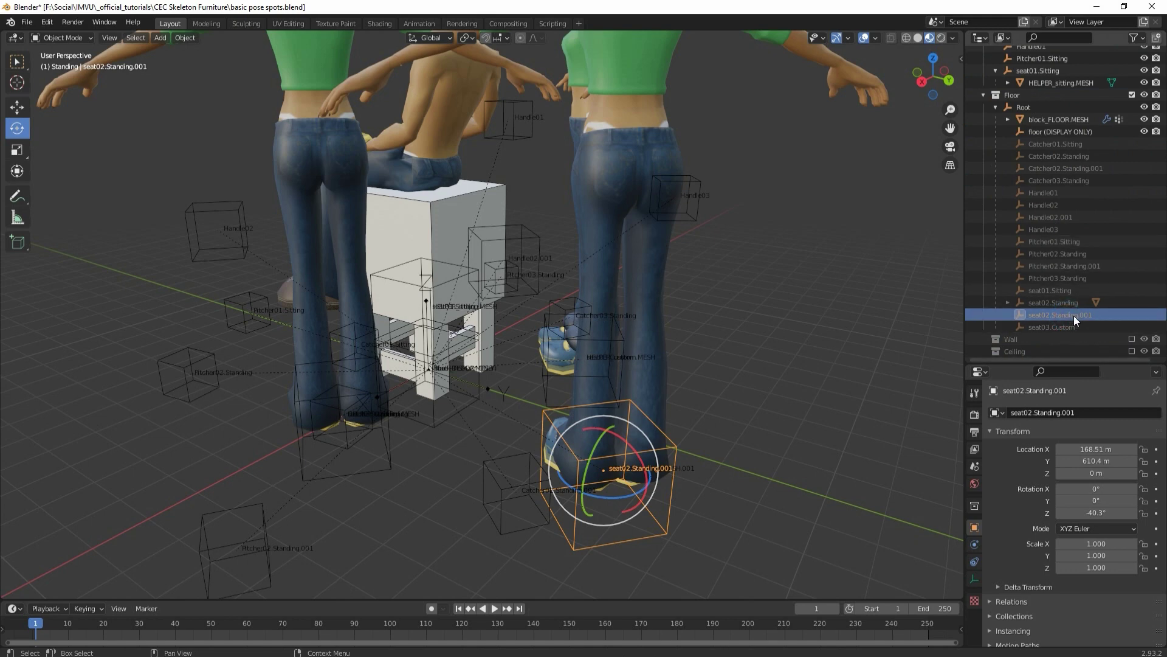
double_click(1068, 315)
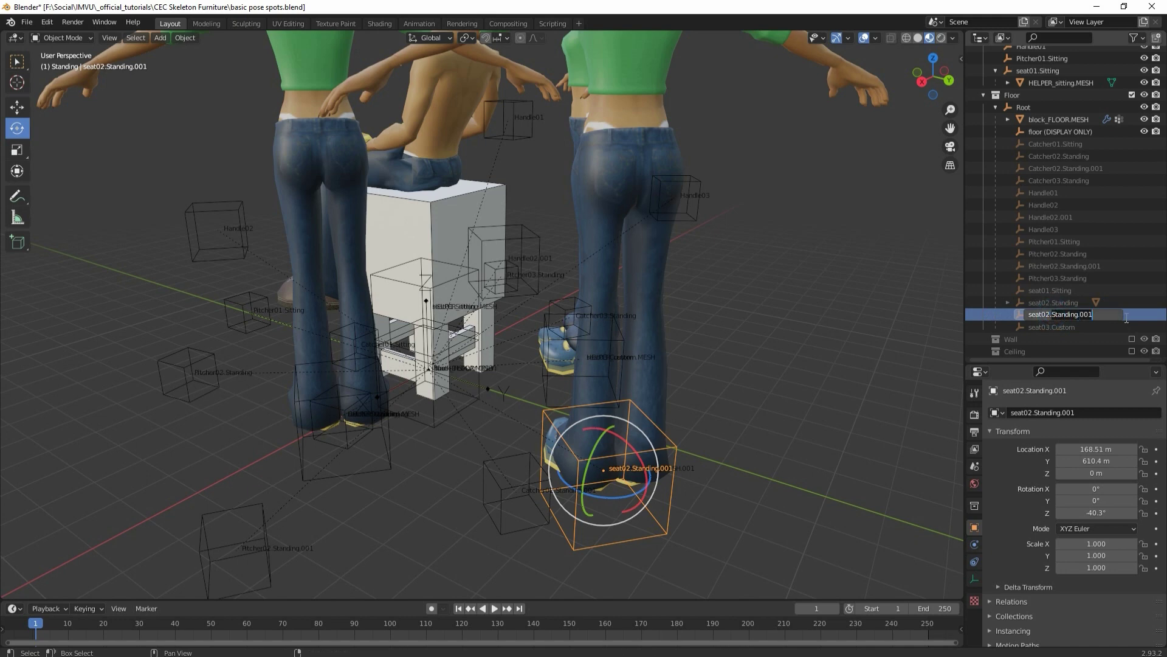
key(BackSpace)
key(BackSpace)
key(BackSpace)
key(BackSpace)
key(BackSpace)
key(BackSpace)
key(BackSpace)
key(BackSpace)
key(BackSpace)
key(BackSpace)
key(BackSpace)
key(BackSpace)
text(Cus)
- Confirm seat02.Custom02 and the 04 node names, then review each seat and orbit the view
key(Return)
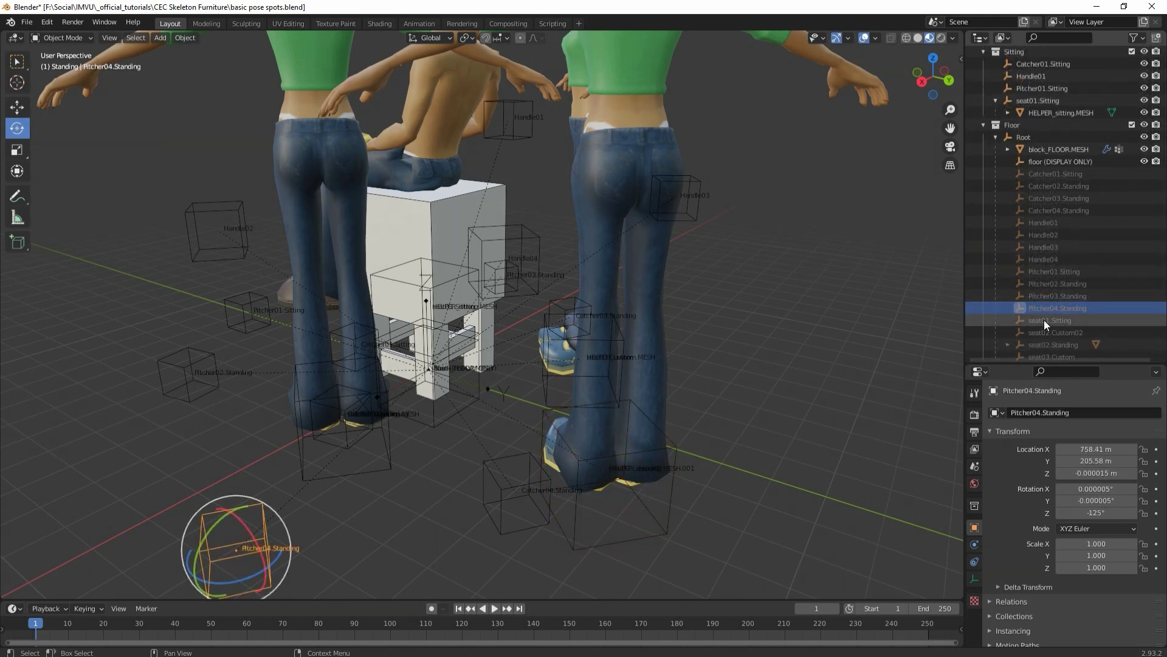
key(Return)
click(1044, 295)
click(1044, 302)
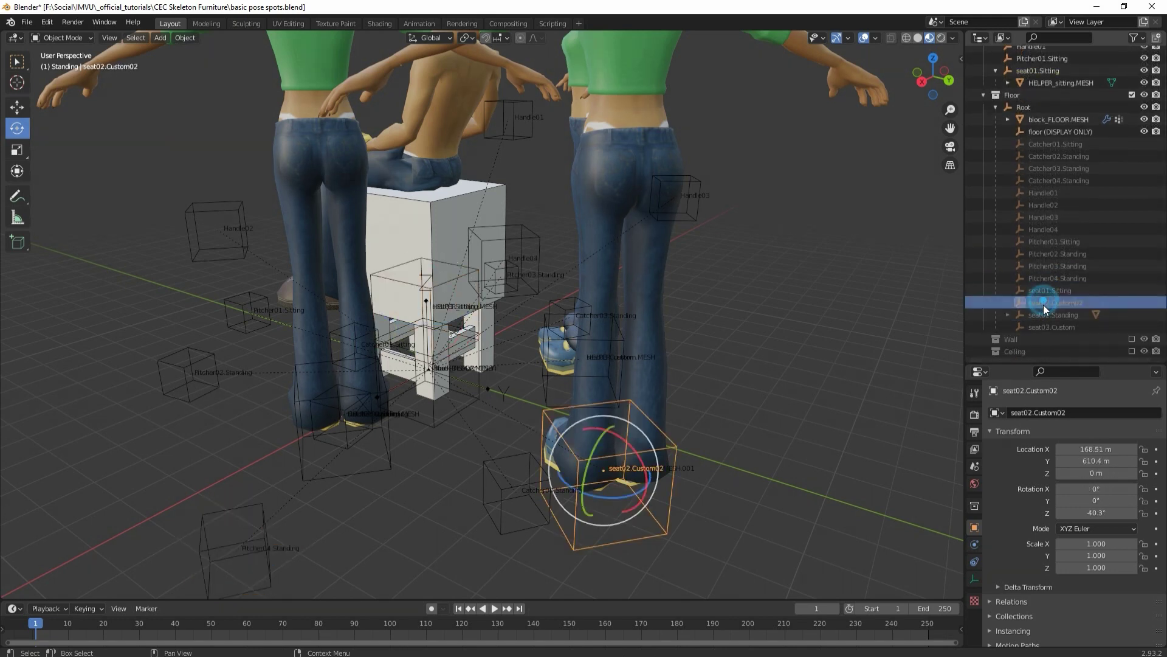
click(1043, 315)
click(1042, 327)
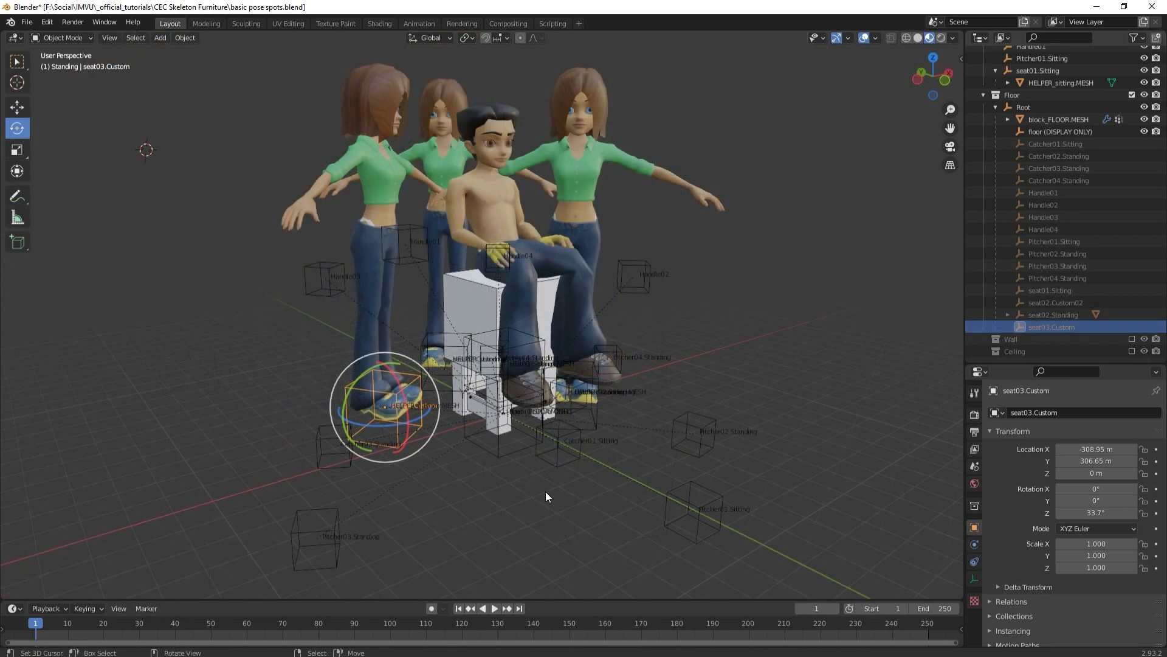
middle_drag(545, 491, 455, 516)
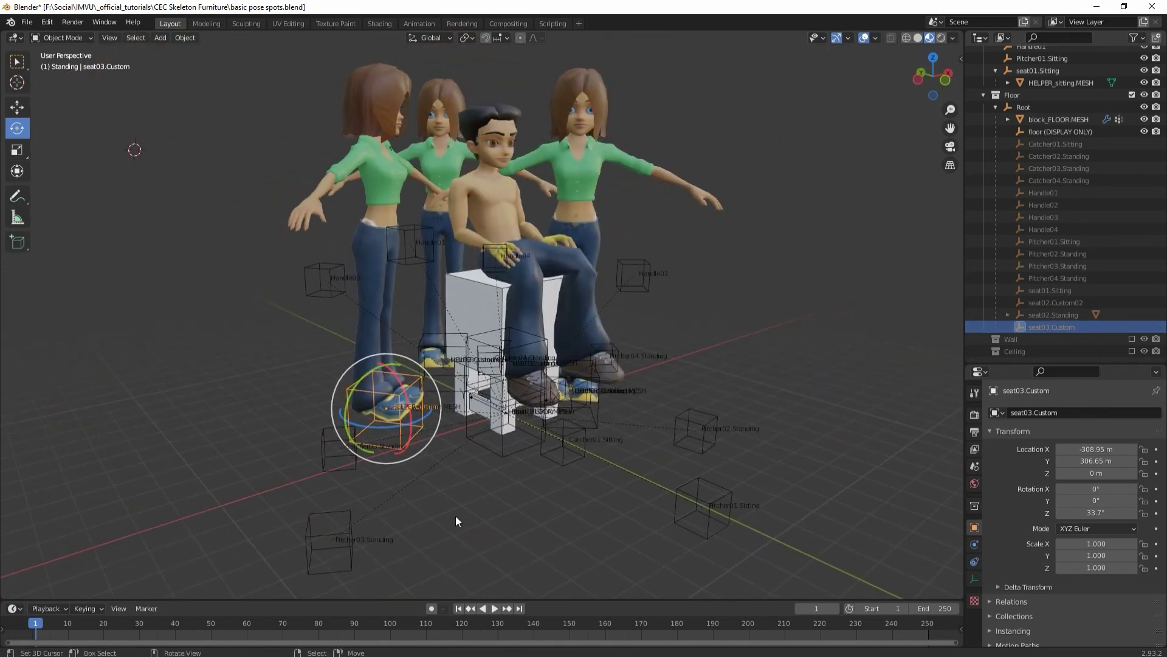